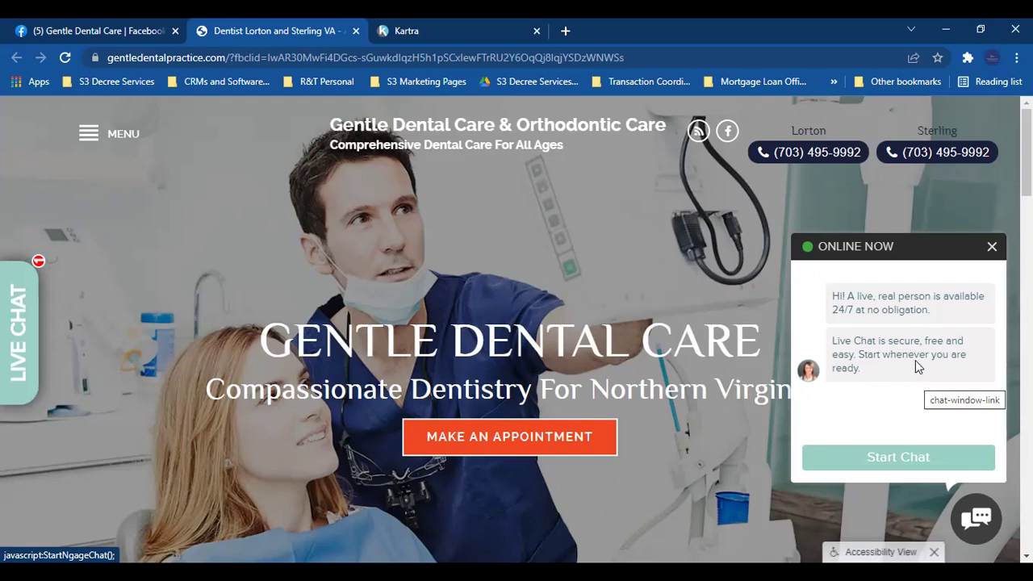
Step: Switch to Kartra, close the dentist website's tab, and open the campaigns overview
{"action": "left_click", "coordinate": [428, 30]}
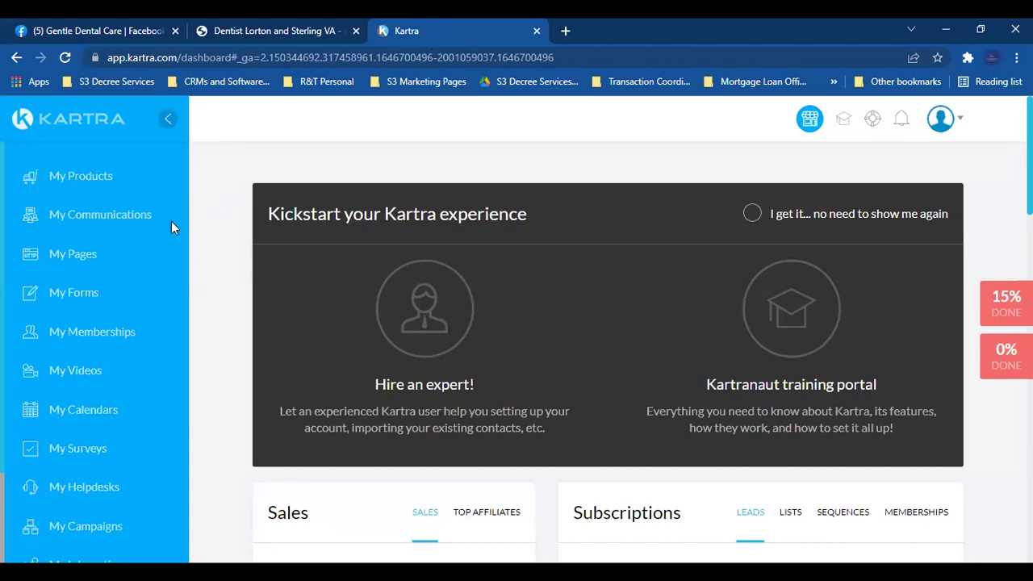
{"action": "left_click", "coordinate": [81, 254]}
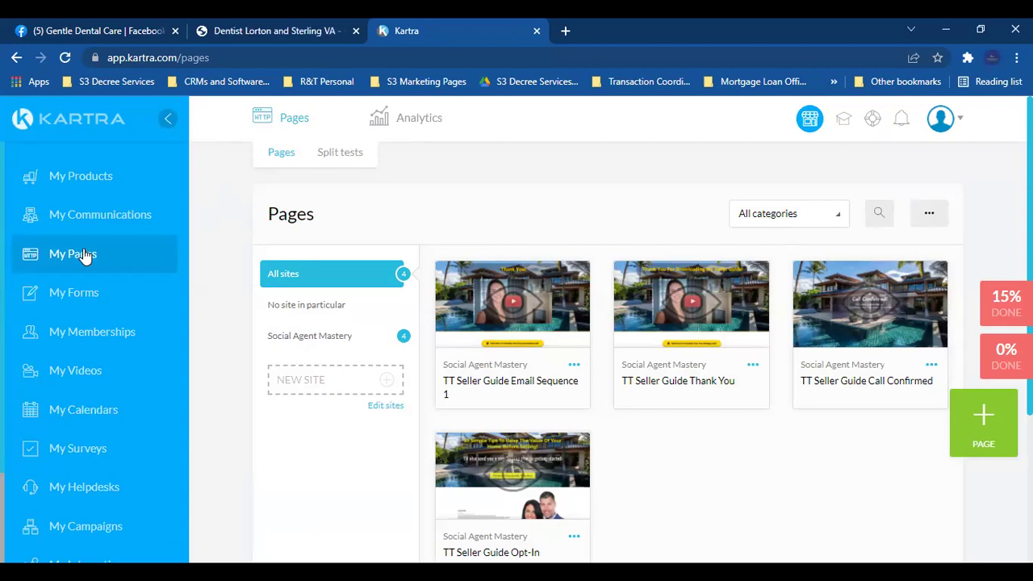
{"action": "left_click", "coordinate": [356, 31]}
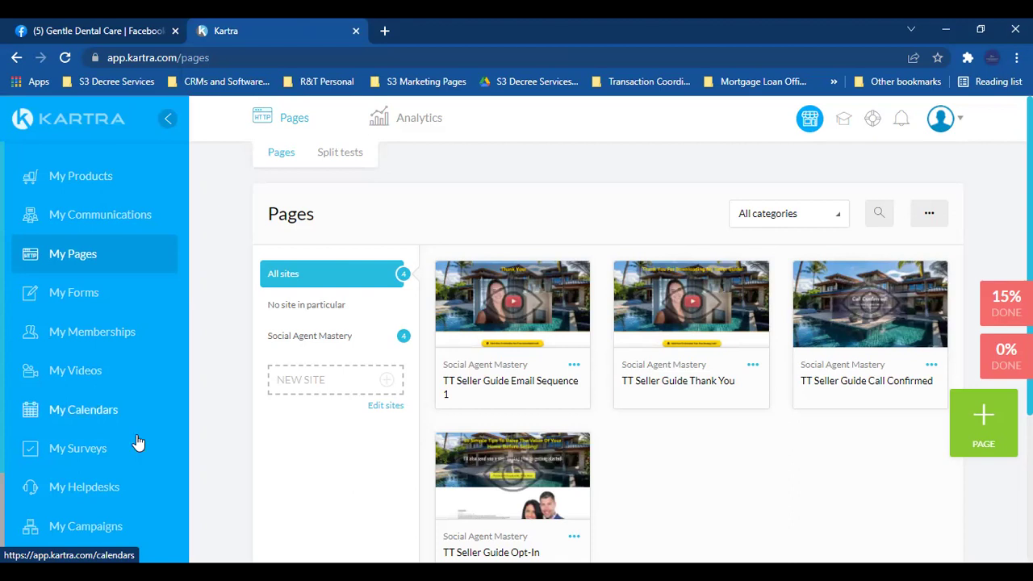
{"action": "left_click", "coordinate": [60, 526]}
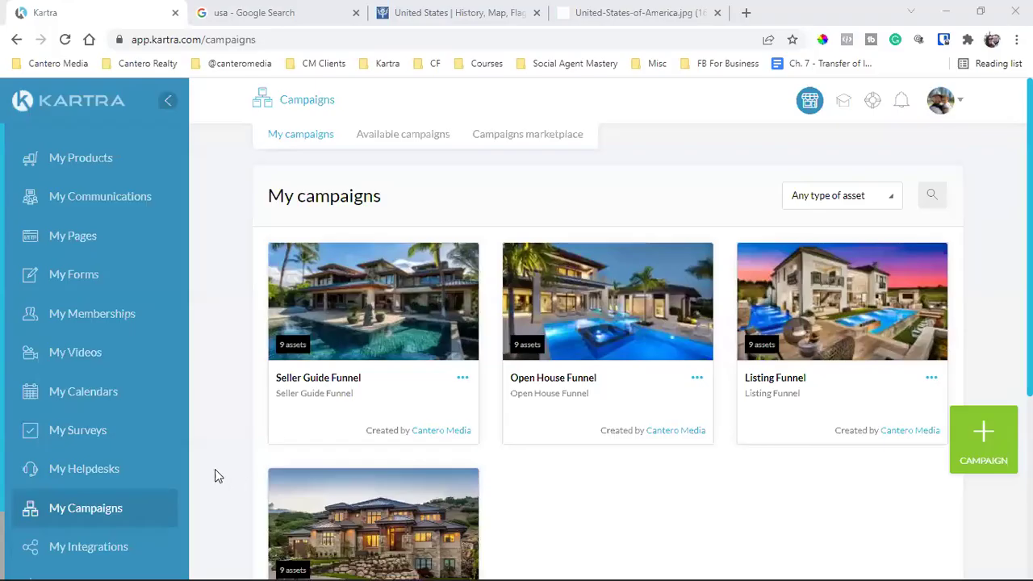
Step: Start sharing the Open House Funnel campaign and agree to the sharing terms and conditions
{"action": "scroll", "coordinate": [210, 472], "scroll_direction": "down", "scroll_amount": 4}
{"action": "scroll", "coordinate": [426, 428], "scroll_direction": "up", "scroll_amount": 4}
{"action": "left_click", "coordinate": [696, 380]}
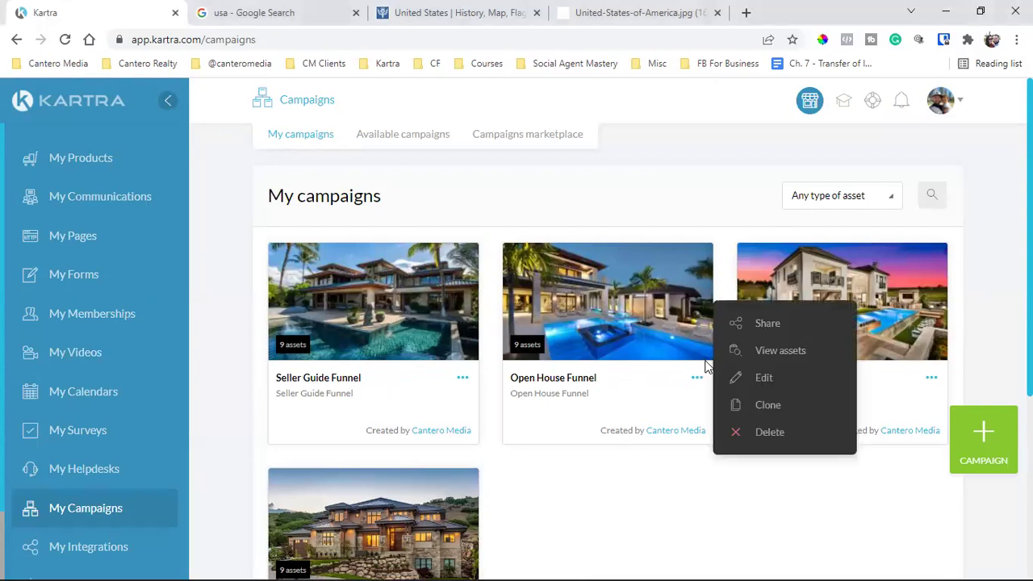
{"action": "left_click", "coordinate": [753, 321]}
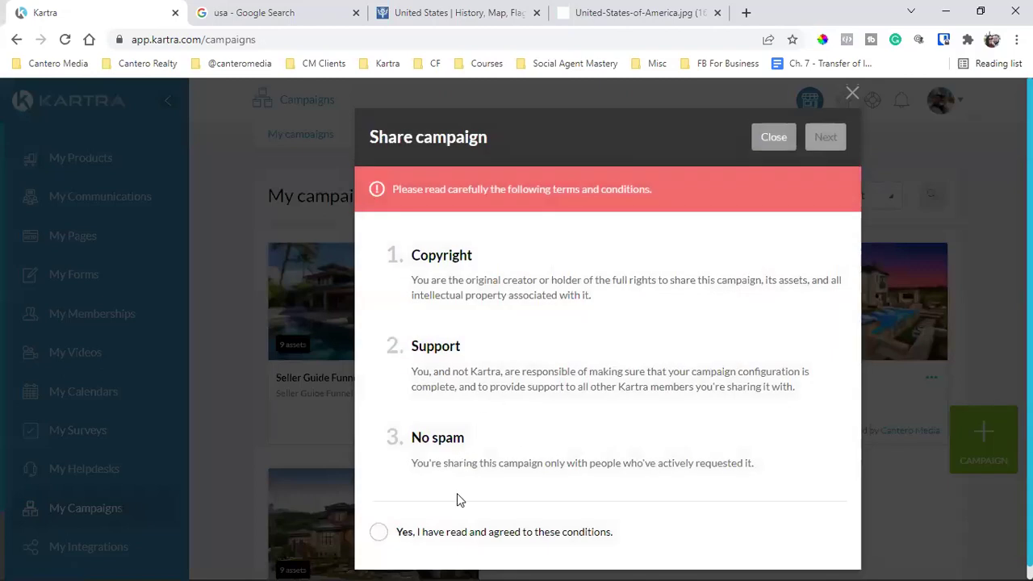
{"action": "left_click", "coordinate": [379, 532]}
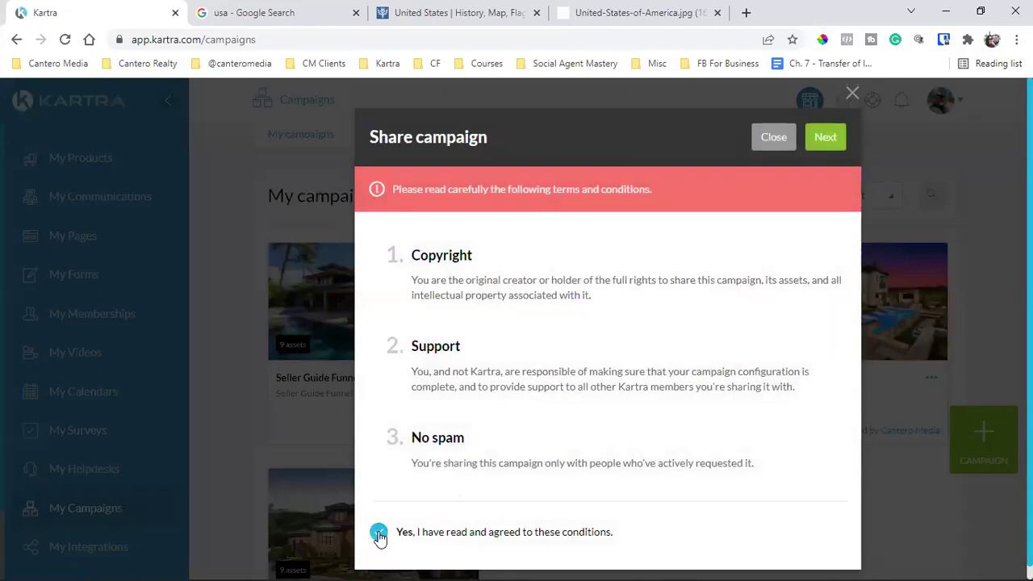
{"action": "left_click", "coordinate": [824, 140]}
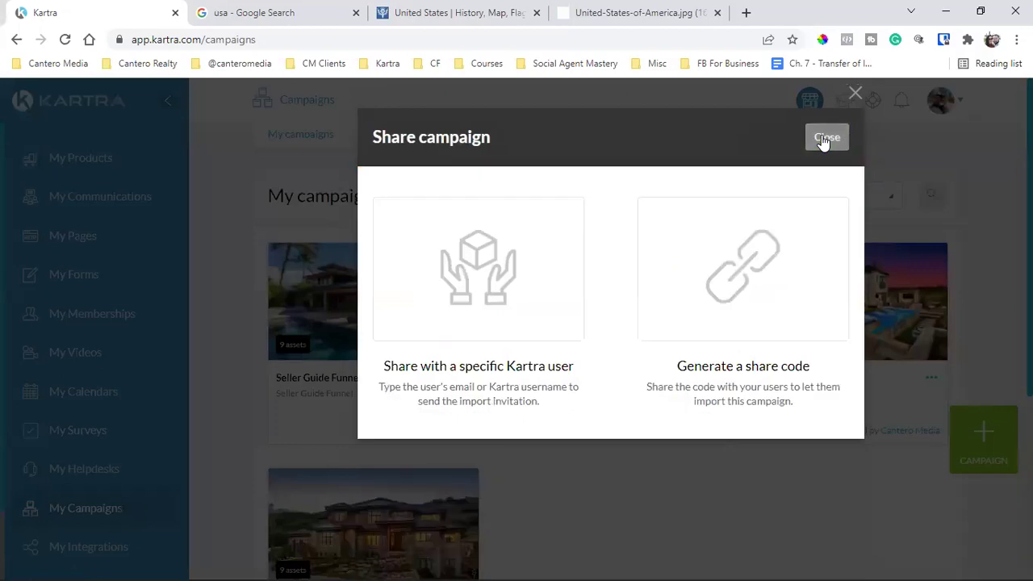
Step: Choose sharing by share code instead of a specific user, and copy the campaign's existing share code
{"action": "left_click", "coordinate": [498, 309]}
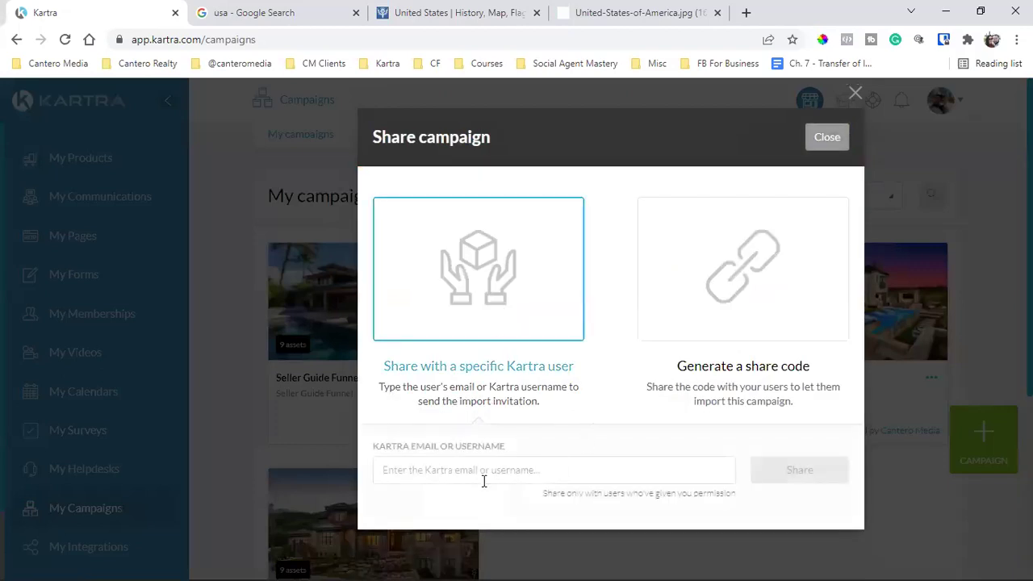
{"action": "left_click", "coordinate": [777, 314]}
{"action": "left_click", "coordinate": [468, 534]}
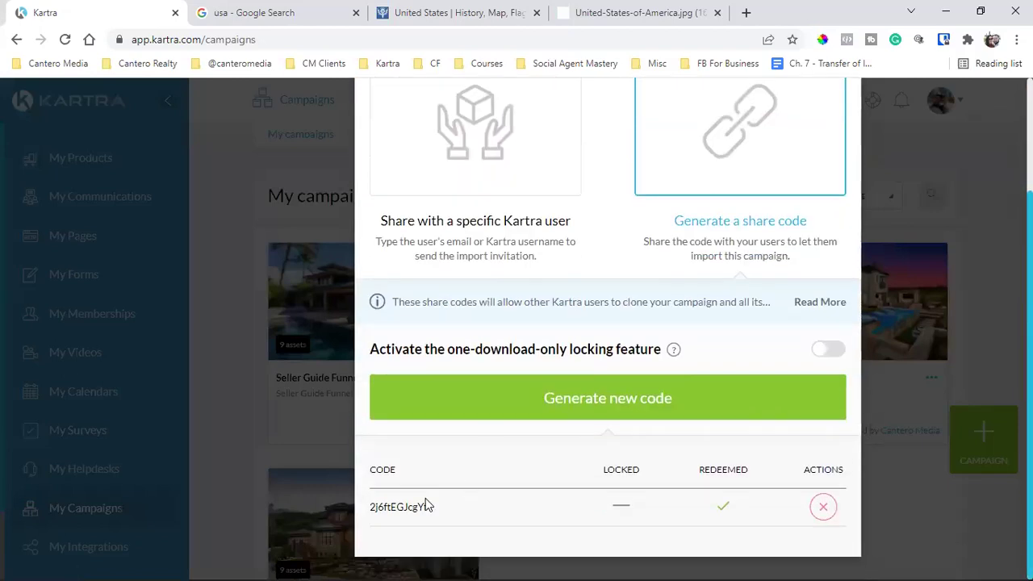
{"action": "double_click", "coordinate": [399, 507]}
{"action": "right_click", "coordinate": [399, 507]}
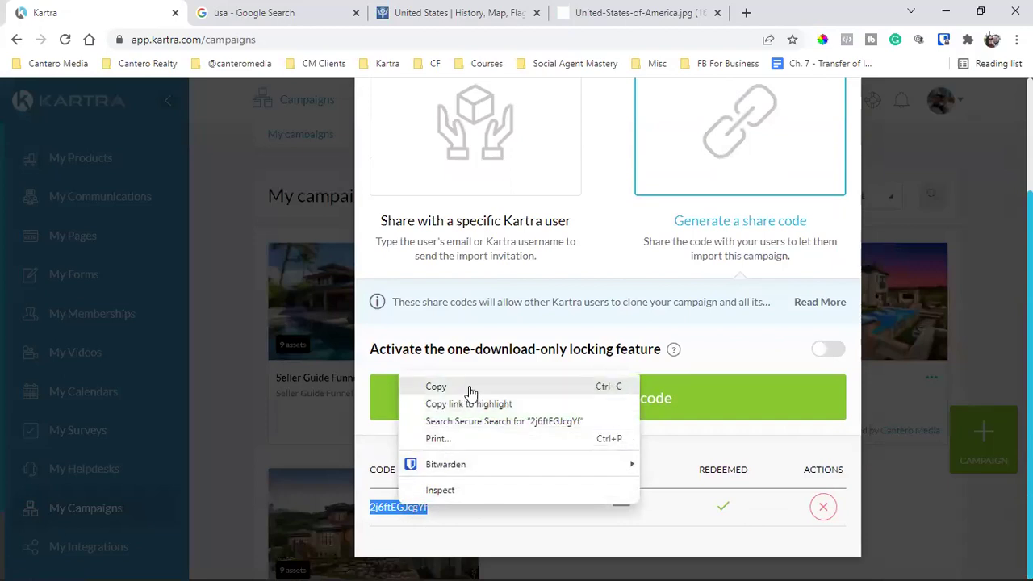
{"action": "left_click", "coordinate": [471, 388]}
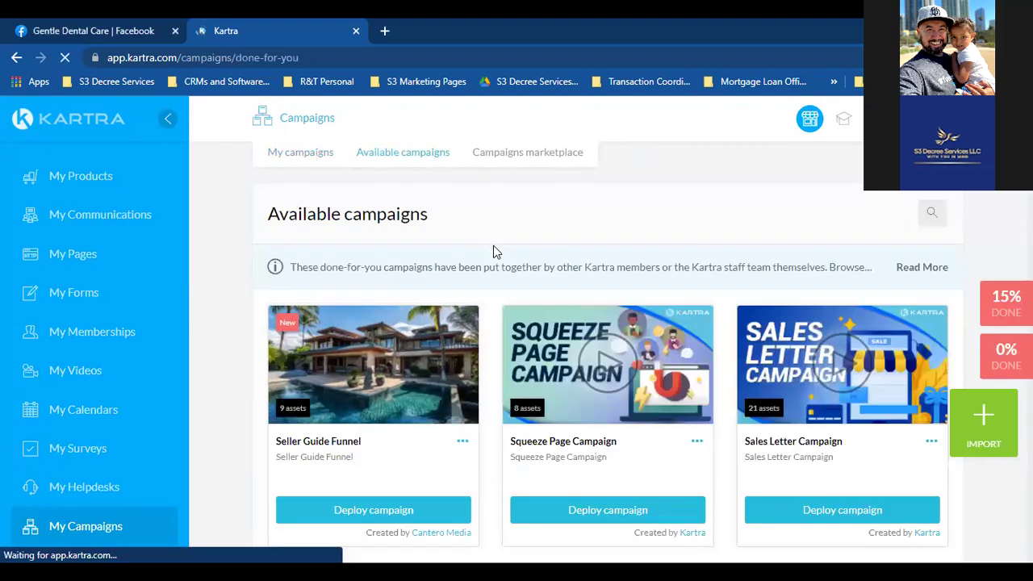
Step: Import the Open House Funnel into the available campaigns by pasting its campaign share code
{"action": "left_click", "coordinate": [981, 426]}
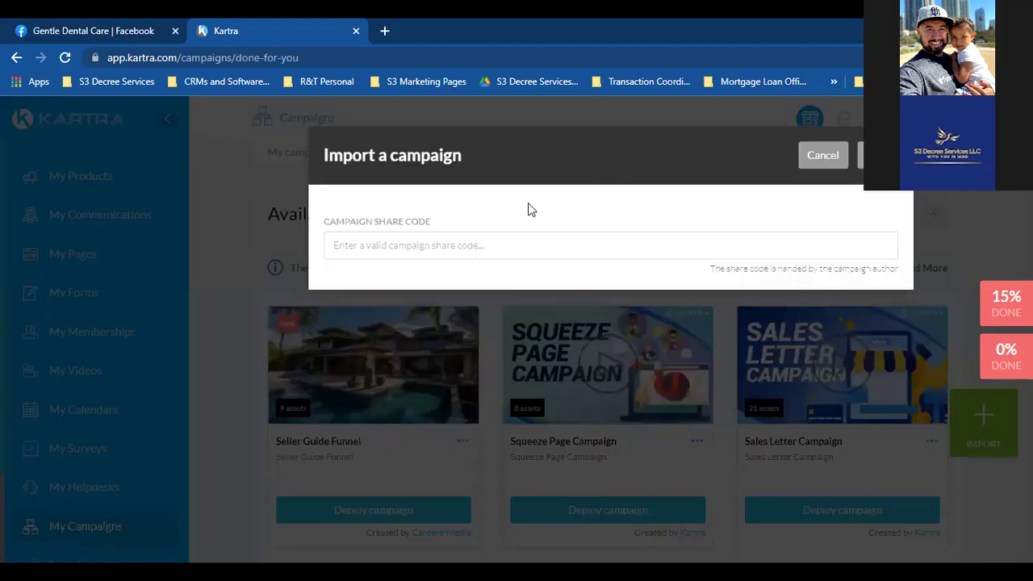
{"action": "left_click", "coordinate": [498, 234]}
{"action": "key", "text": "ctrl+v"}
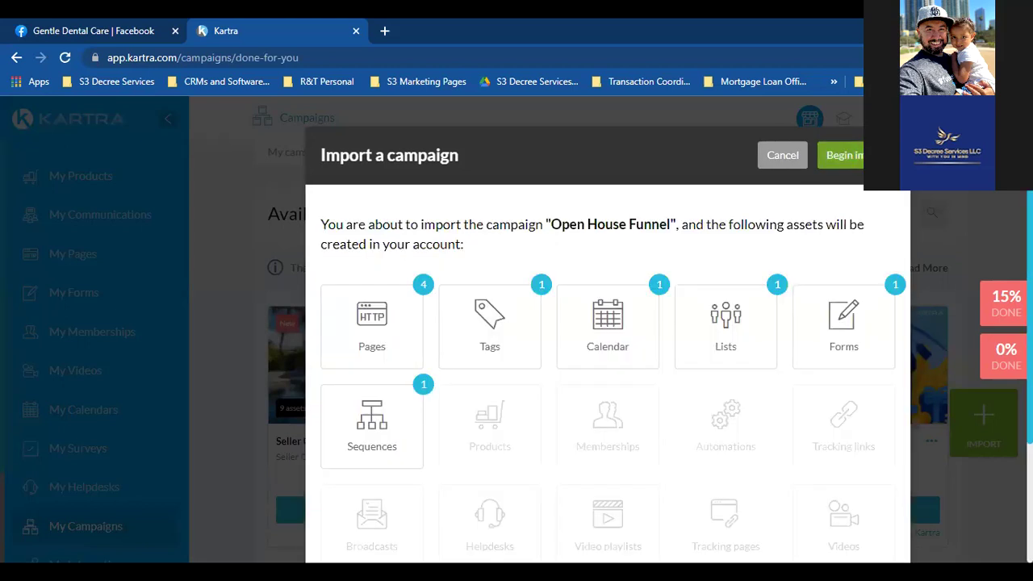
{"action": "left_click", "coordinate": [843, 155]}
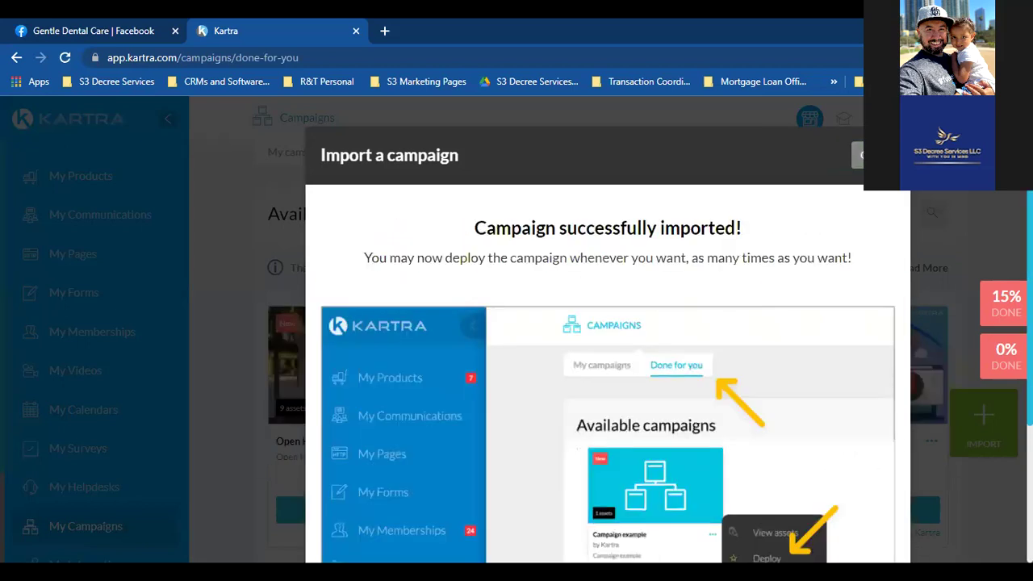
{"action": "key", "text": "Escape"}
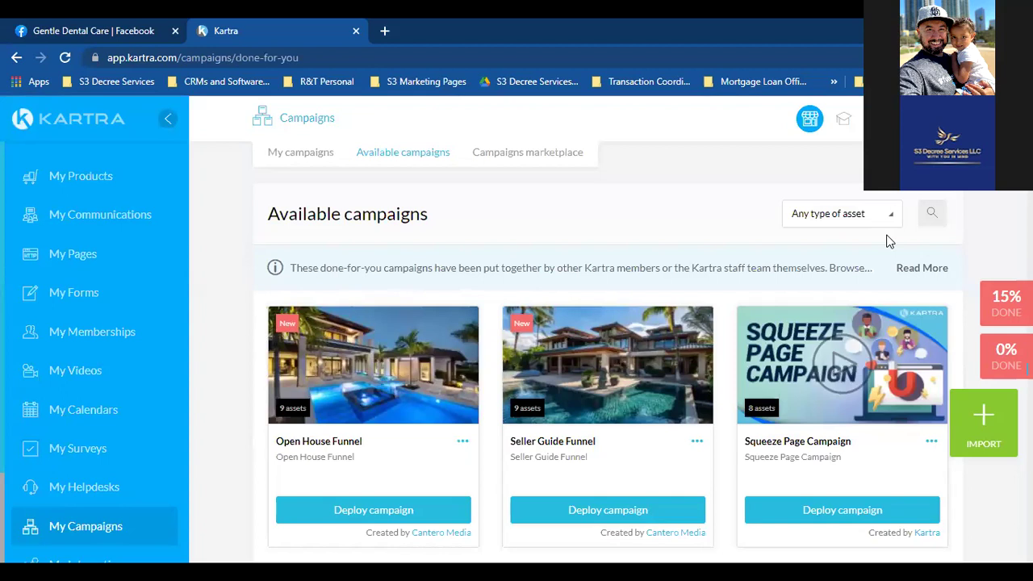
Step: Try to deploy the Open House Funnel campaign with the prefix TT
{"action": "left_click", "coordinate": [380, 516]}
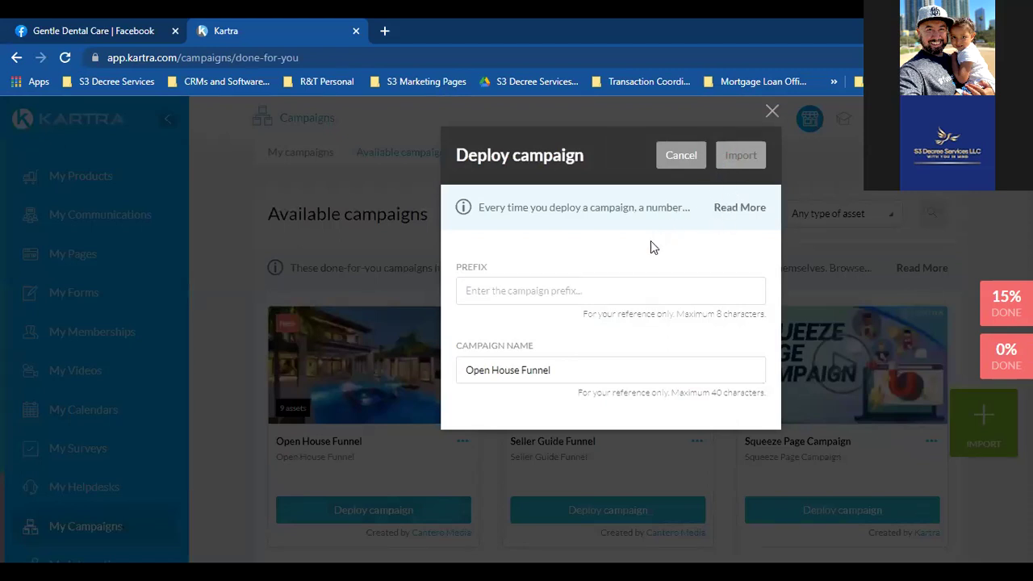
{"action": "left_click", "coordinate": [563, 371]}
{"action": "left_click", "coordinate": [561, 296]}
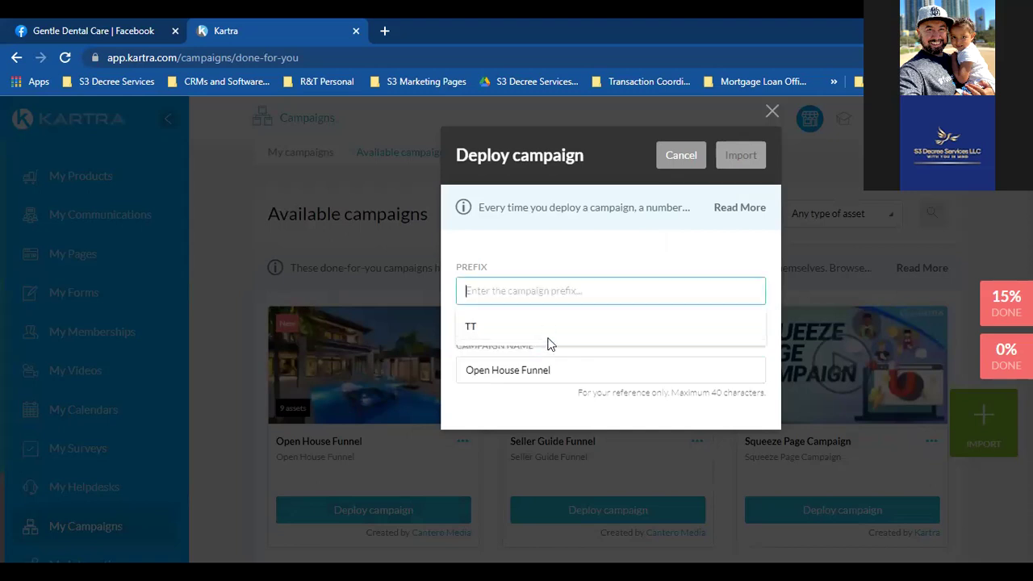
{"action": "left_click", "coordinate": [547, 326]}
{"action": "left_click", "coordinate": [758, 156]}
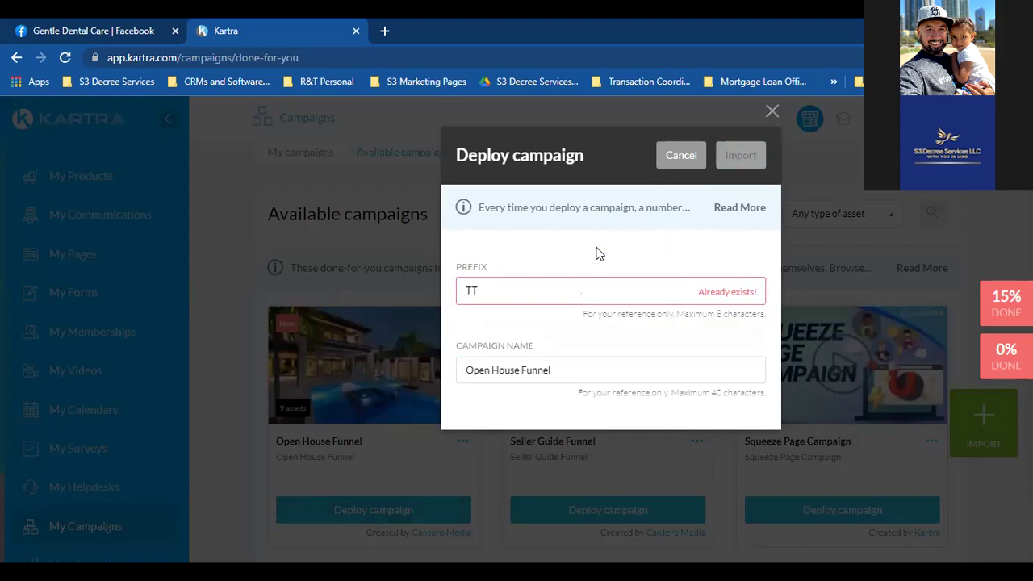
Step: Change the campaign prefix to TTT and import the Open House Funnel campaign
{"action": "left_click", "coordinate": [548, 293]}
{"action": "key", "text": "BackSpace"}
{"action": "type", "text": "TT"}
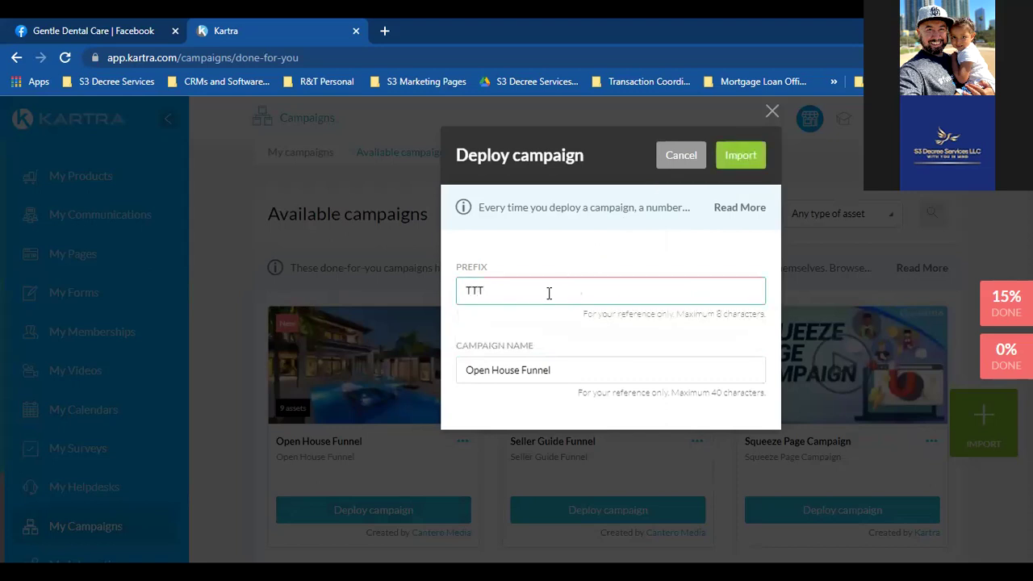
{"action": "left_click", "coordinate": [741, 155]}
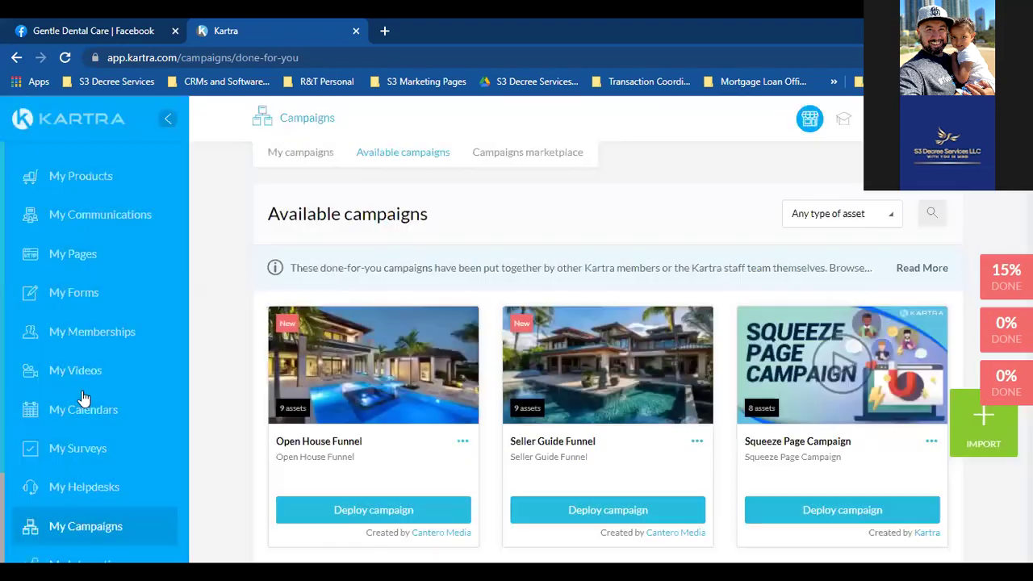
Step: In the account's pages, get the direct page link for TTT Open House 777 Blue Ivy
{"action": "left_click", "coordinate": [77, 261]}
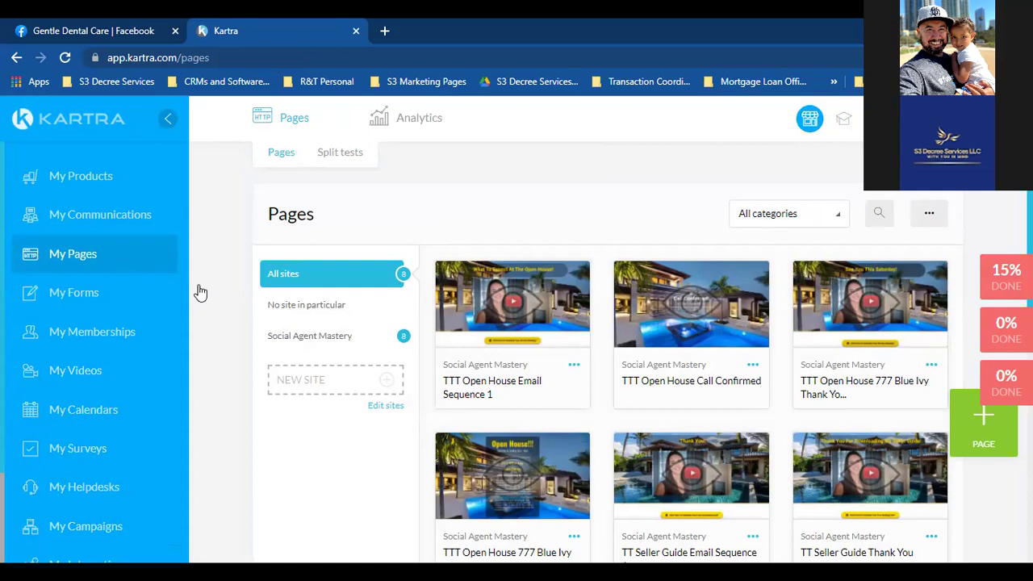
{"action": "scroll", "coordinate": [803, 350], "scroll_direction": "down", "scroll_amount": 5}
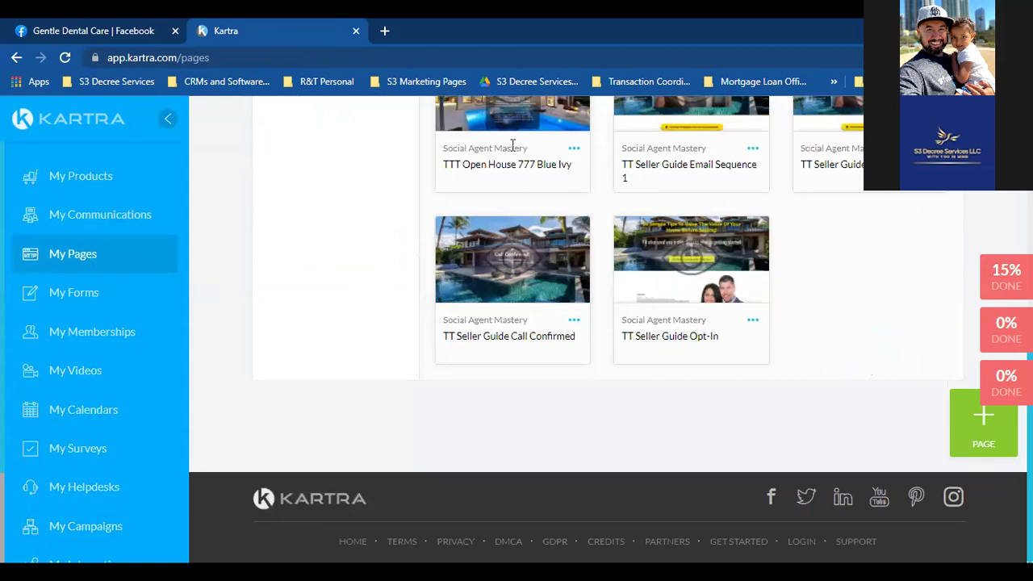
{"action": "left_click", "coordinate": [574, 150]}
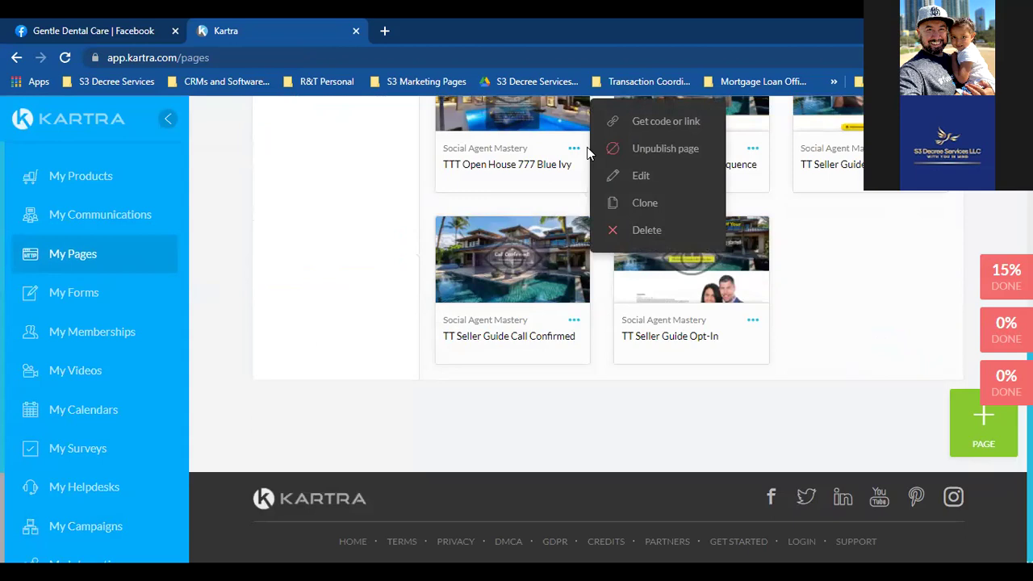
{"action": "left_click", "coordinate": [652, 127]}
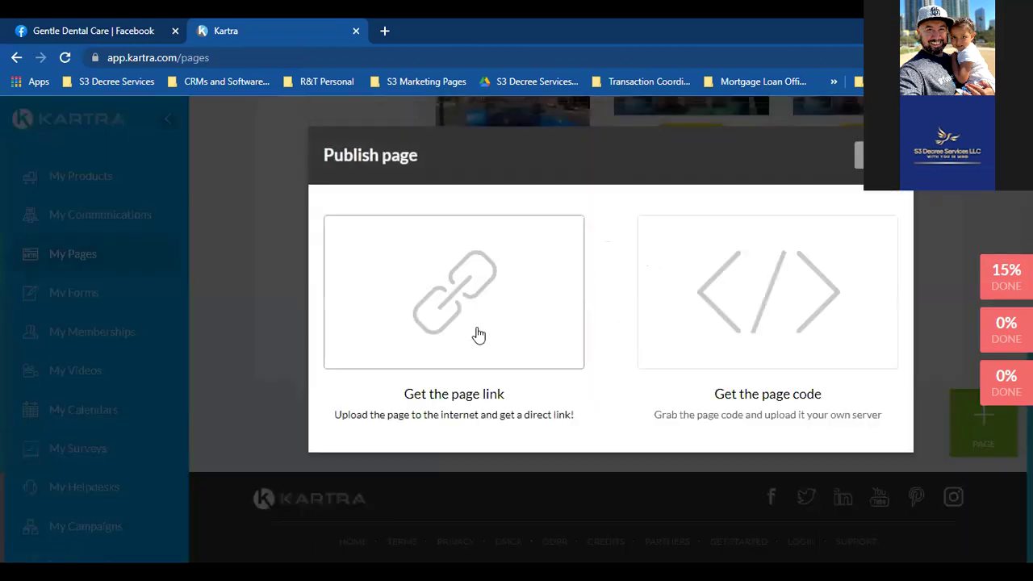
{"action": "left_click", "coordinate": [479, 334]}
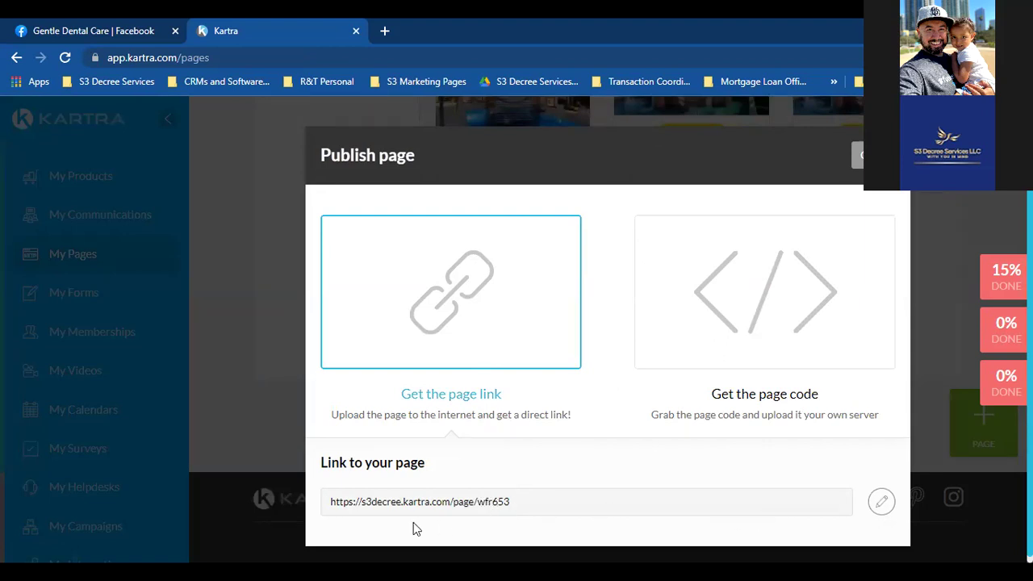
Step: Open the 777 Blue Ivy page's link in a new tab to view it, then return to Kartra and close the publishing dialog
{"action": "left_click_drag", "start_coordinate": [332, 501], "coordinate": [485, 510]}
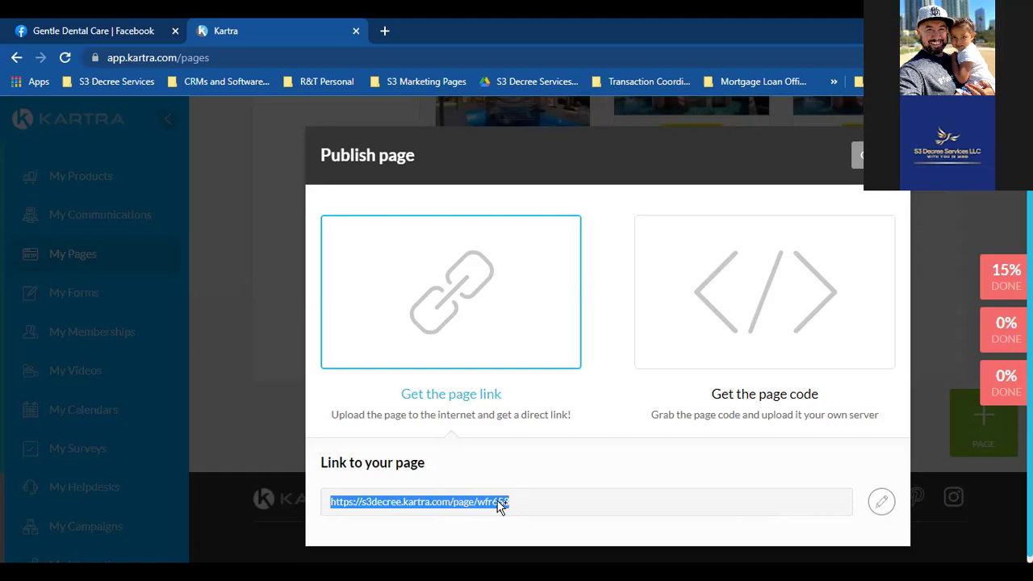
{"action": "right_click", "coordinate": [500, 503]}
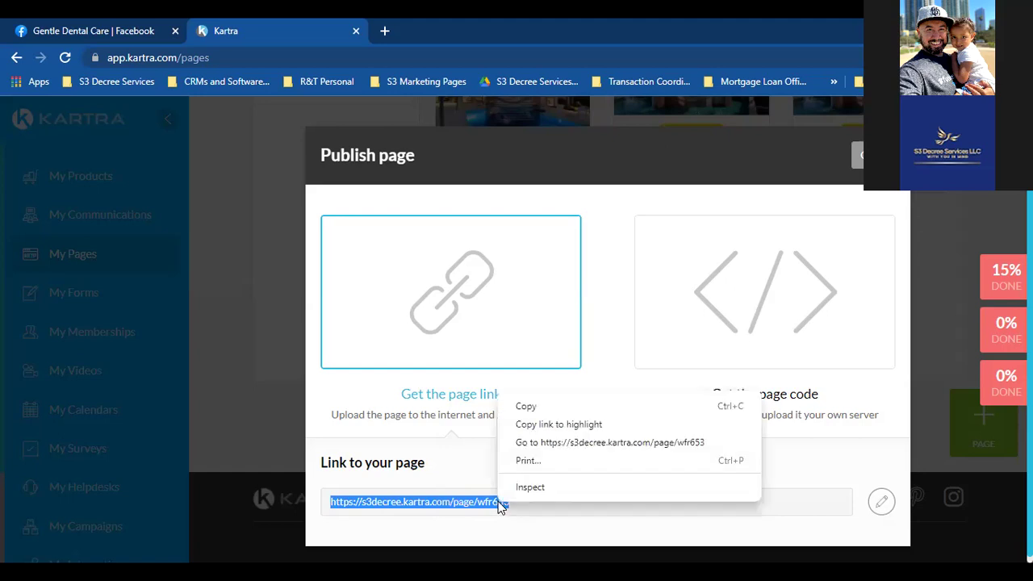
{"action": "left_click", "coordinate": [589, 443]}
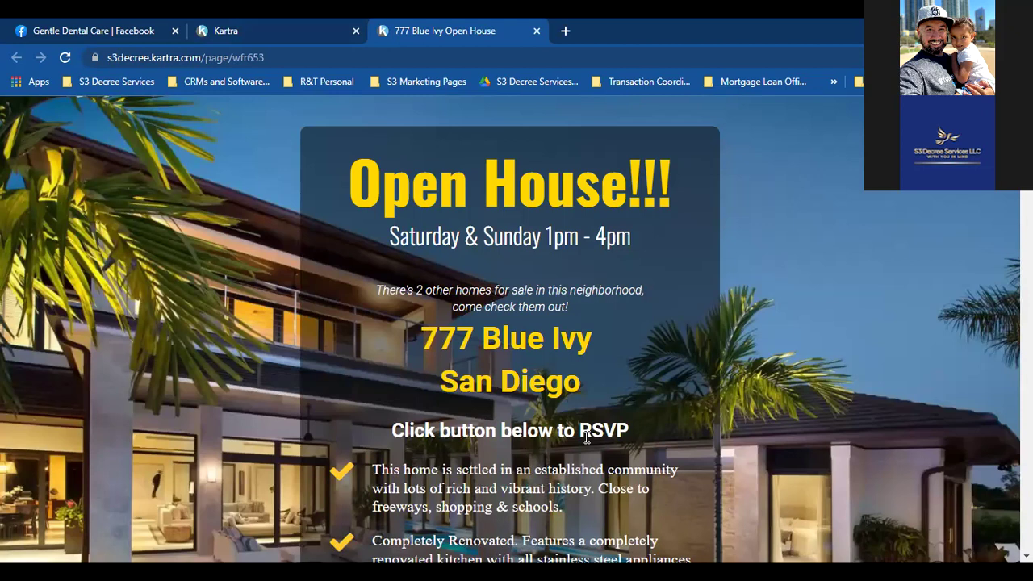
{"action": "left_click", "coordinate": [267, 32]}
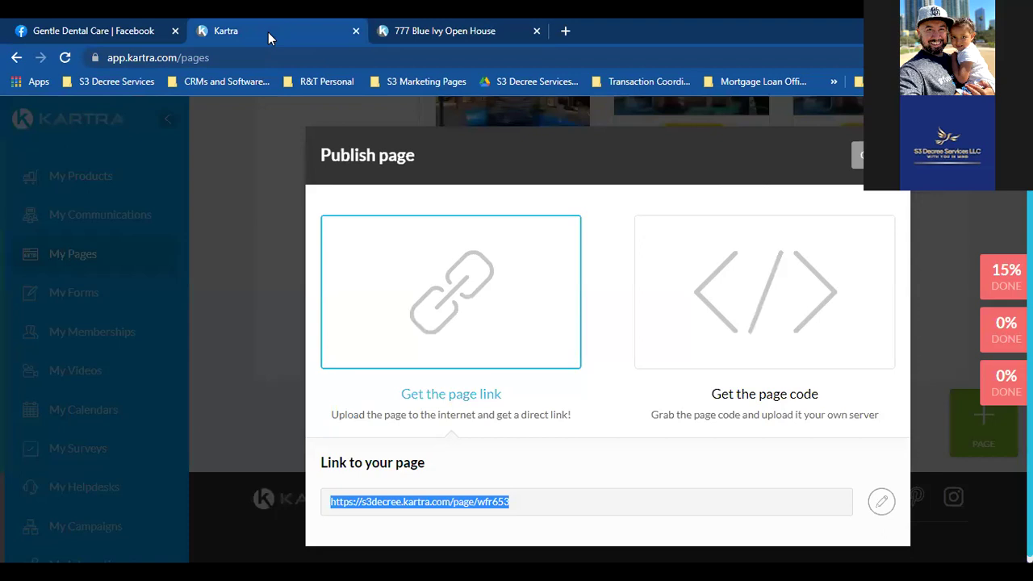
{"action": "left_click", "coordinate": [857, 155]}
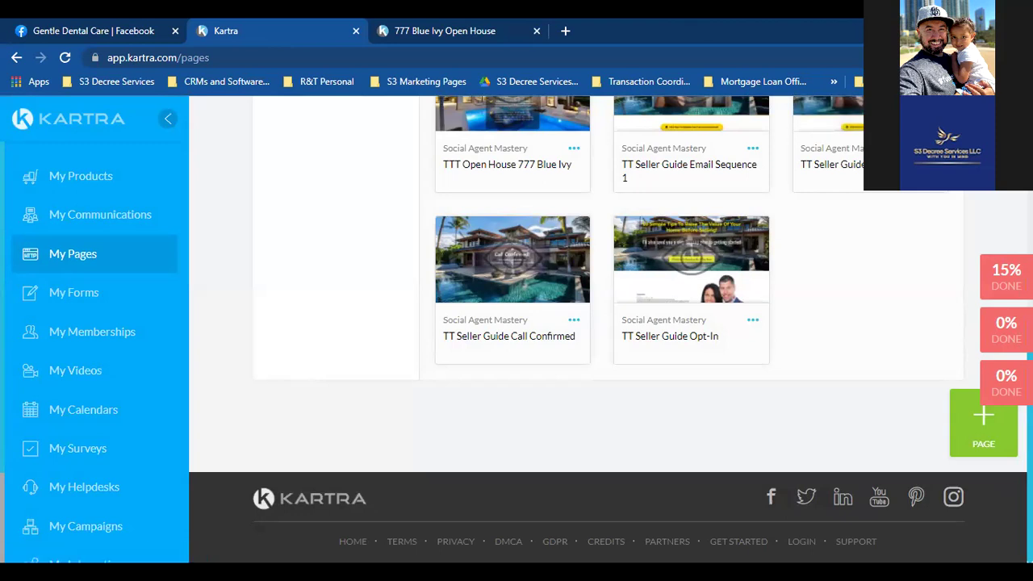
Step: Get the direct page link for the TTT Open House 777 Blue Ivy thank-you page
{"action": "scroll", "coordinate": [886, 496], "scroll_direction": "up", "scroll_amount": 3}
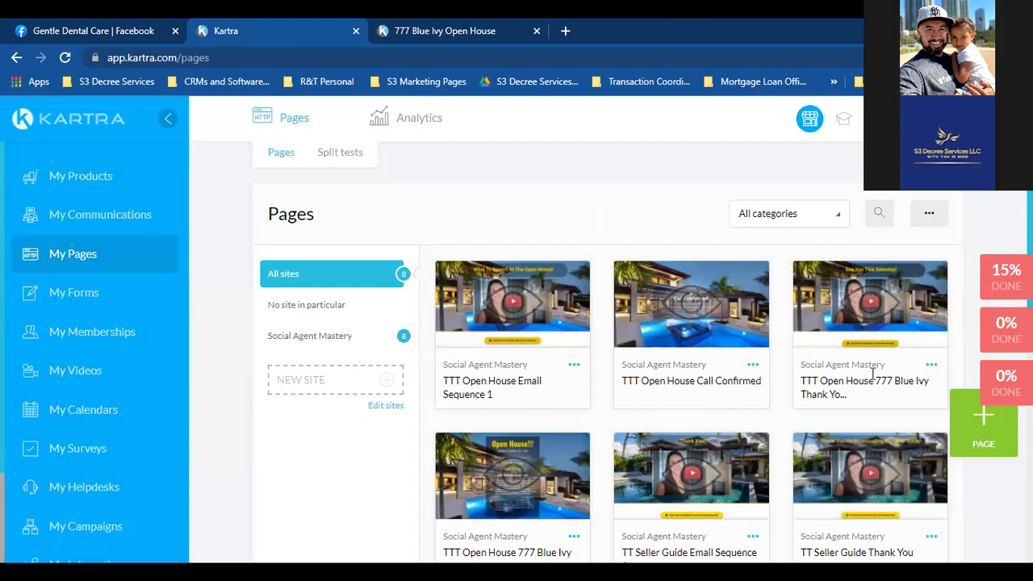
{"action": "left_click", "coordinate": [932, 368]}
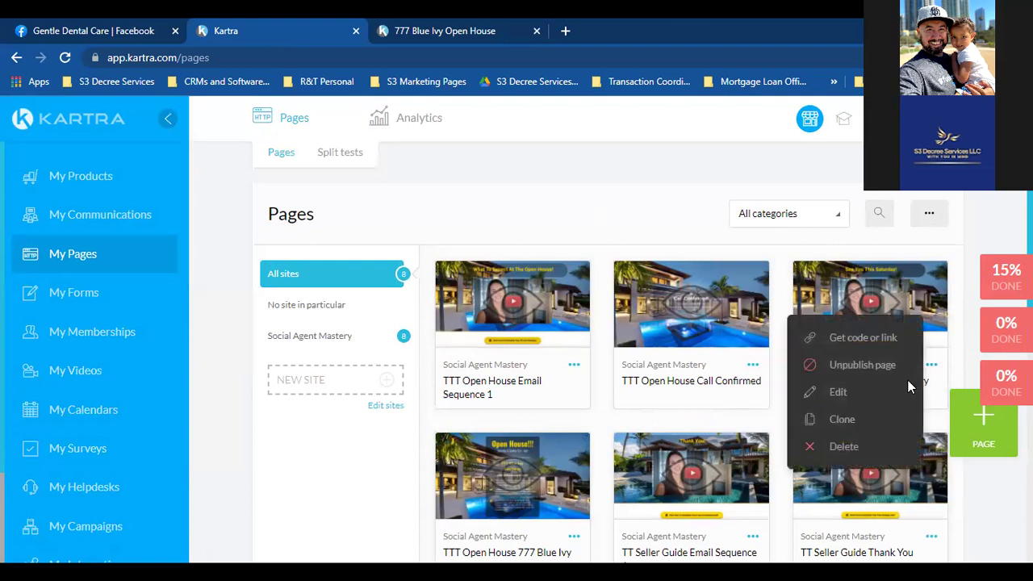
{"action": "left_click", "coordinate": [861, 339]}
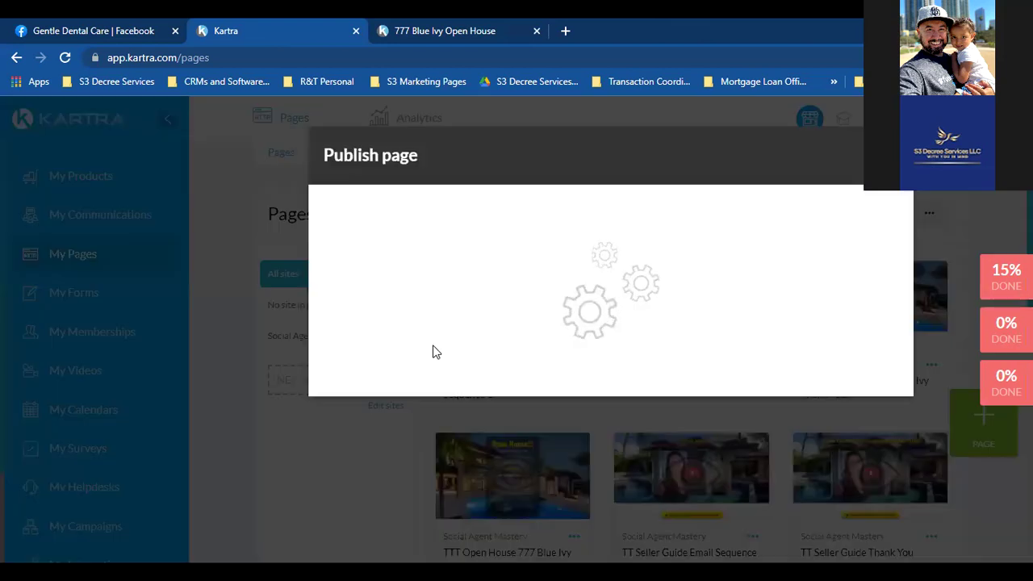
{"action": "left_click", "coordinate": [434, 353]}
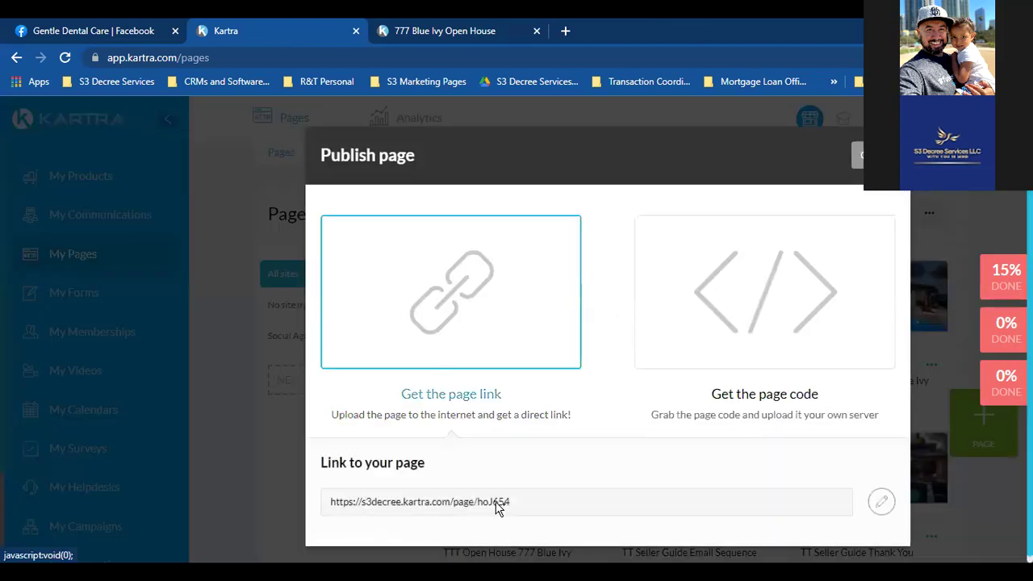
Step: Open the thank-you page's direct link in a new tab to view the published page
{"action": "left_click_drag", "start_coordinate": [516, 504], "coordinate": [335, 500]}
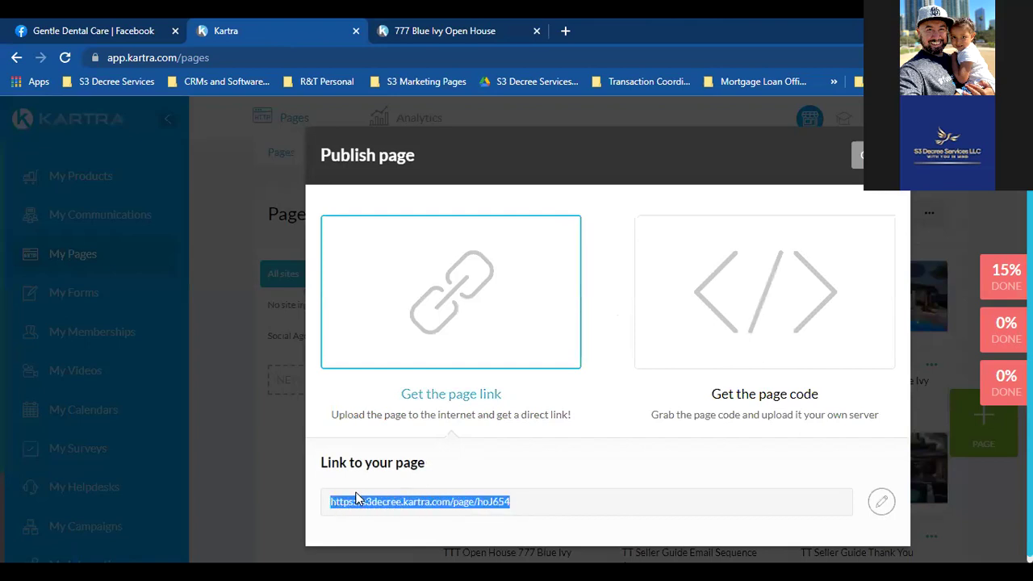
{"action": "right_click", "coordinate": [357, 494]}
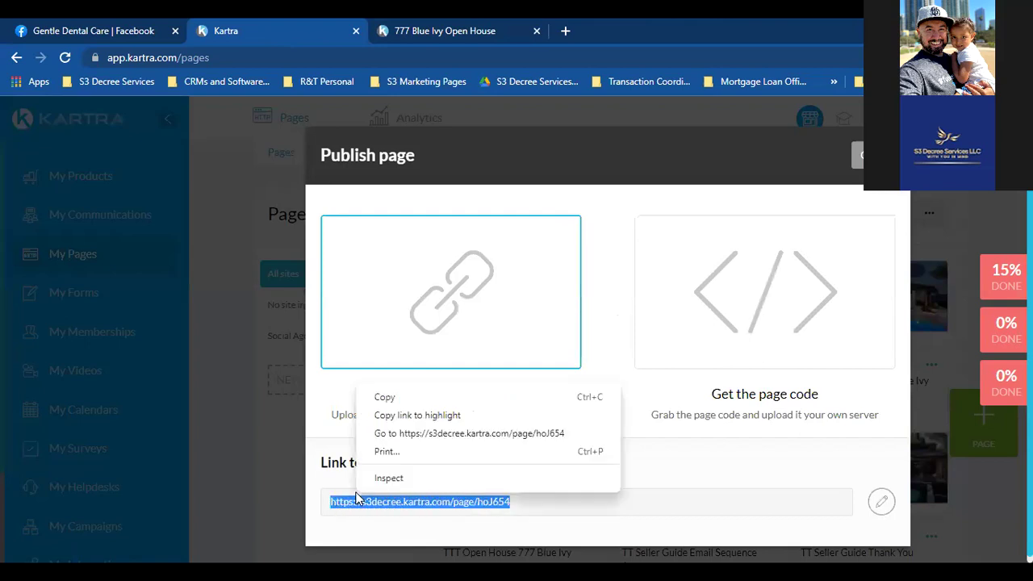
{"action": "left_click", "coordinate": [456, 441]}
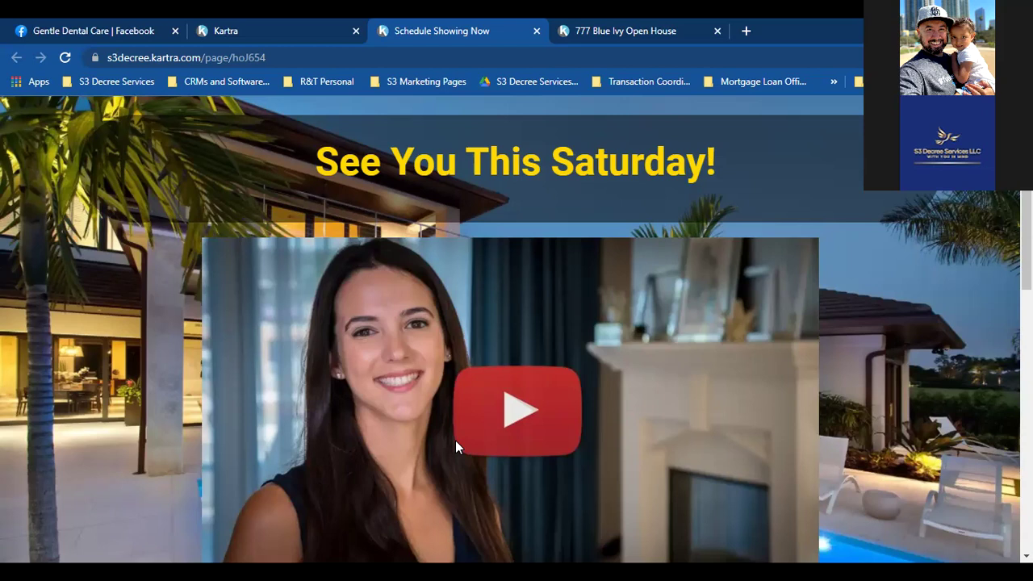
Step: On the published 777 Blue Ivy Open House page, open the RSVP form, correct the contact's e-mail, and submit it
{"action": "left_click", "coordinate": [661, 31]}
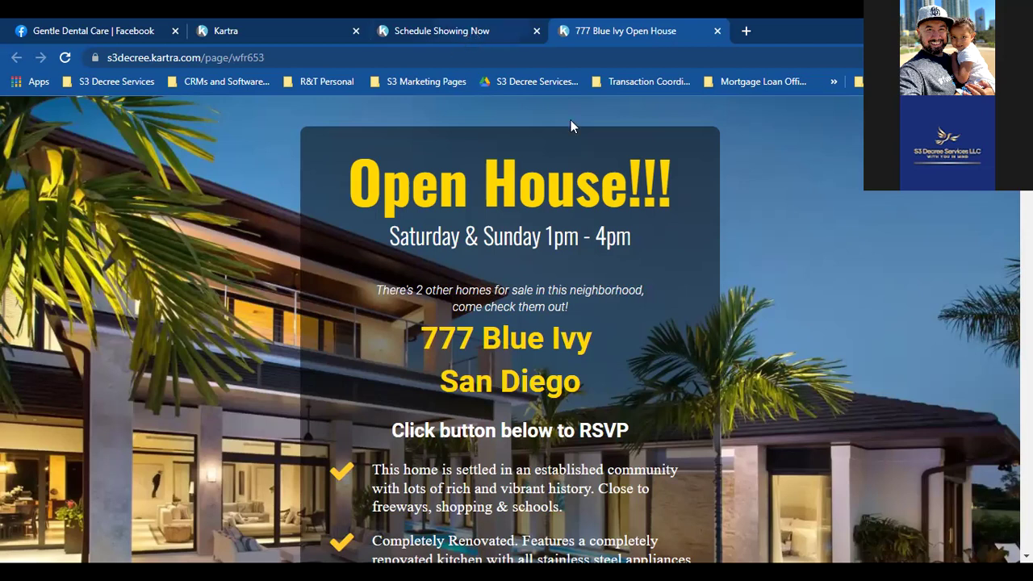
{"action": "scroll", "coordinate": [949, 220], "scroll_direction": "down", "scroll_amount": 10}
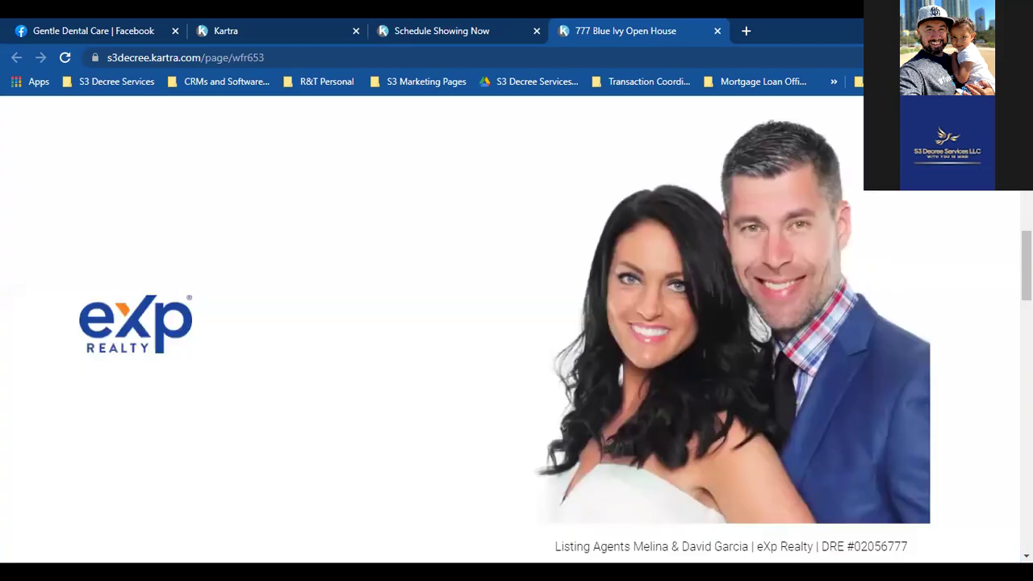
{"action": "scroll", "coordinate": [949, 220], "scroll_direction": "up", "scroll_amount": 5}
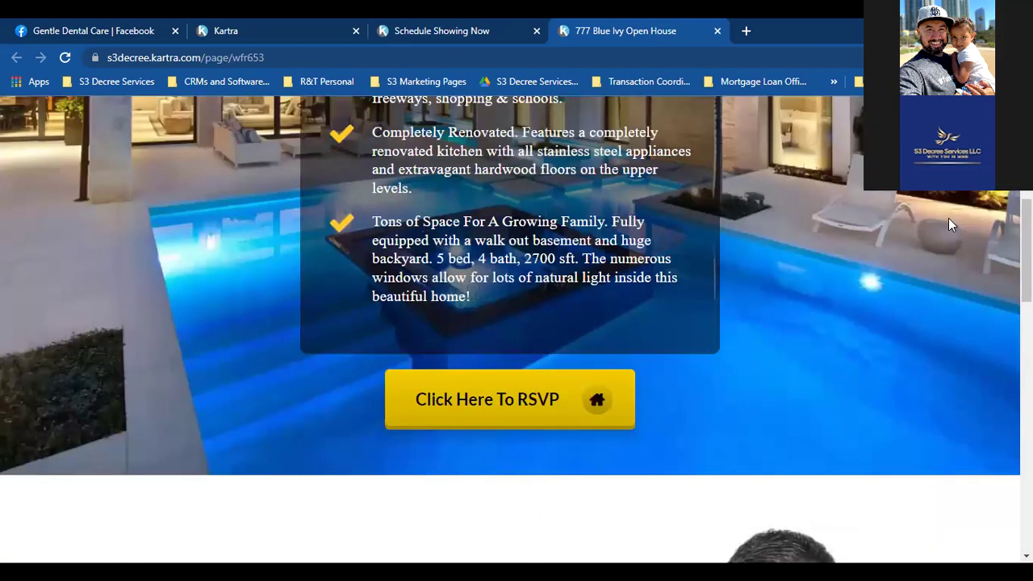
{"action": "left_click", "coordinate": [509, 398]}
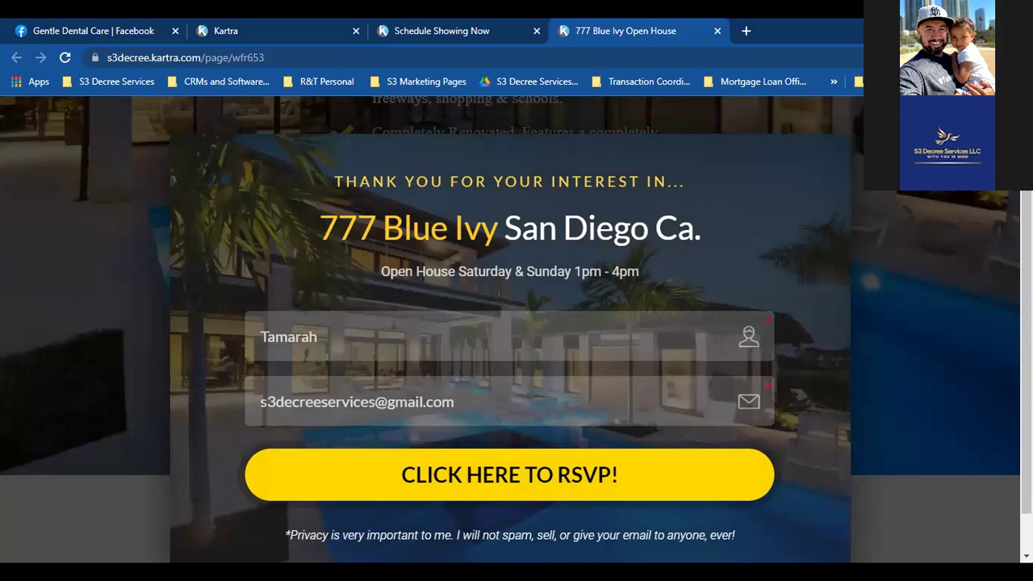
{"action": "double_click", "coordinate": [340, 401]}
{"action": "left_click", "coordinate": [350, 402]}
{"action": "key", "text": "BackSpace"}
{"action": "key", "text": "BackSpace"}
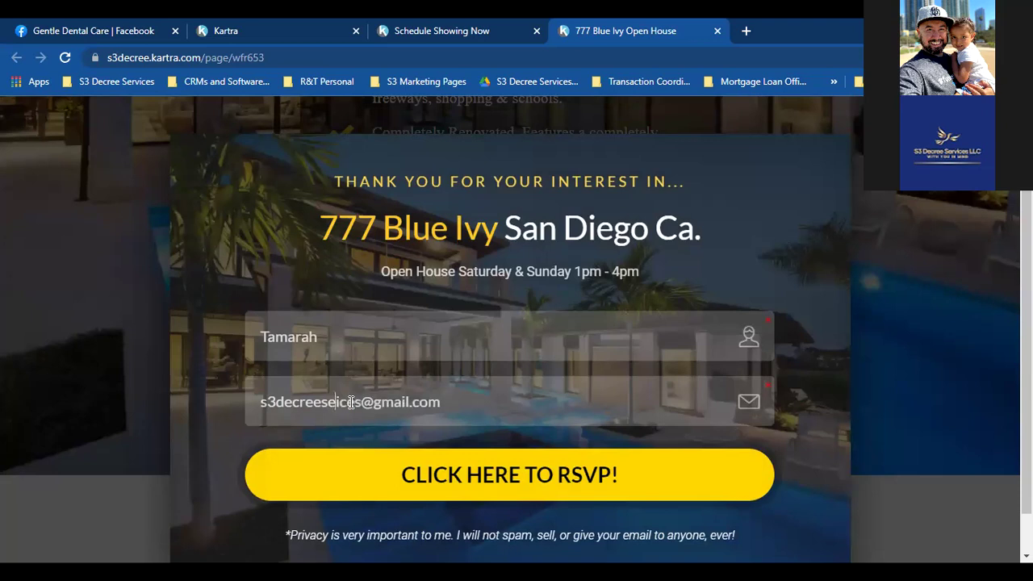
{"action": "key", "text": "Return"}
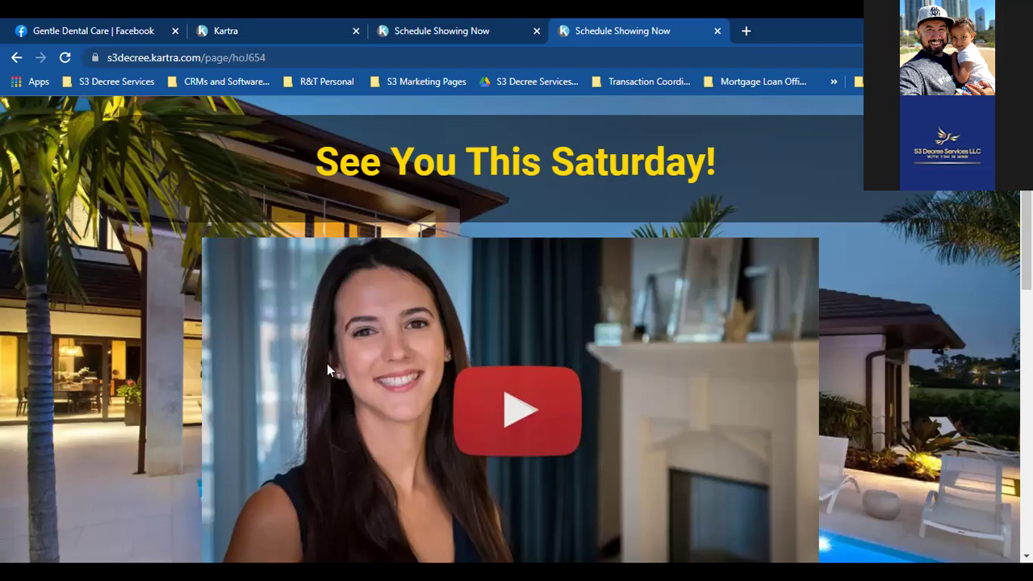
Step: Return to Kartra, close the publishing dialog, and check the leads and lists in the account's communications
{"action": "left_click", "coordinate": [271, 32]}
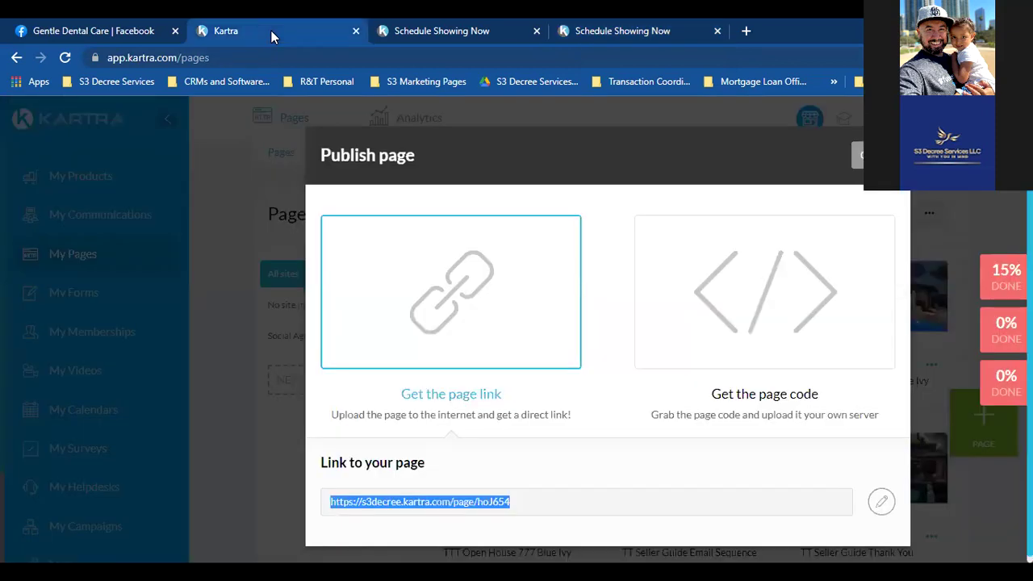
{"action": "left_click", "coordinate": [875, 155]}
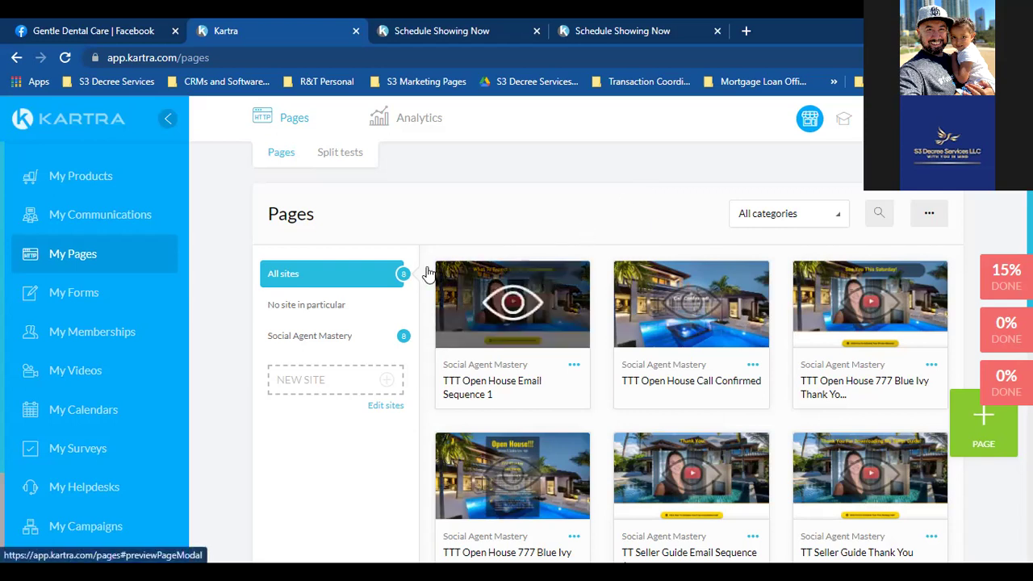
{"action": "left_click", "coordinate": [125, 230]}
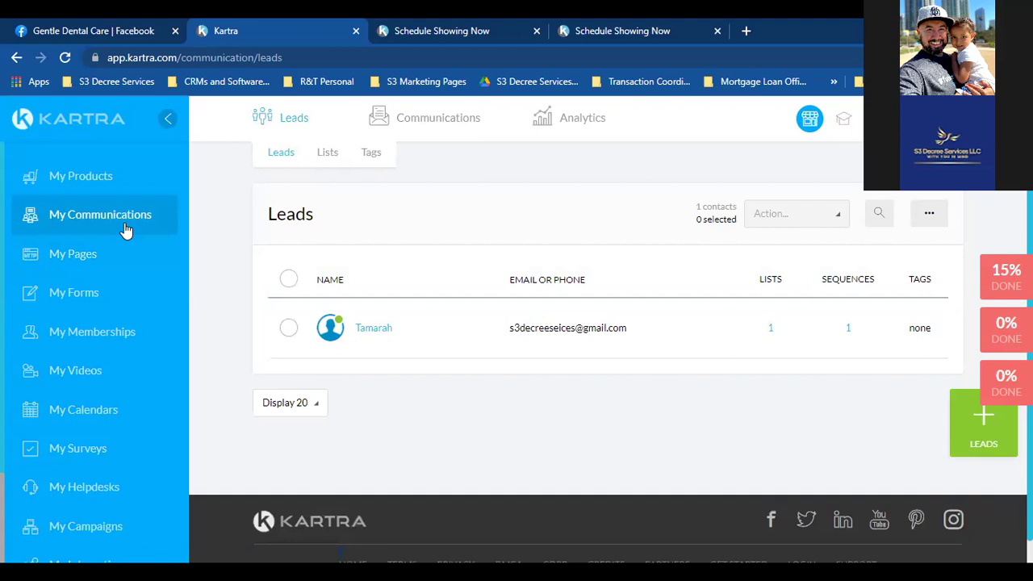
{"action": "left_click", "coordinate": [328, 153]}
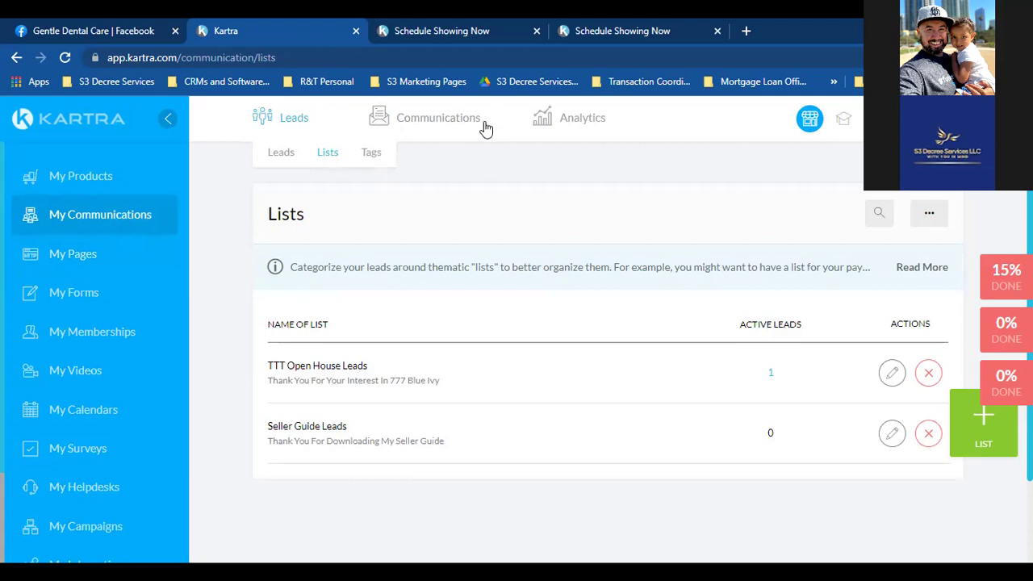
{"action": "mouse_move", "coordinate": [486, 129]}
{"action": "left_click", "coordinate": [449, 152]}
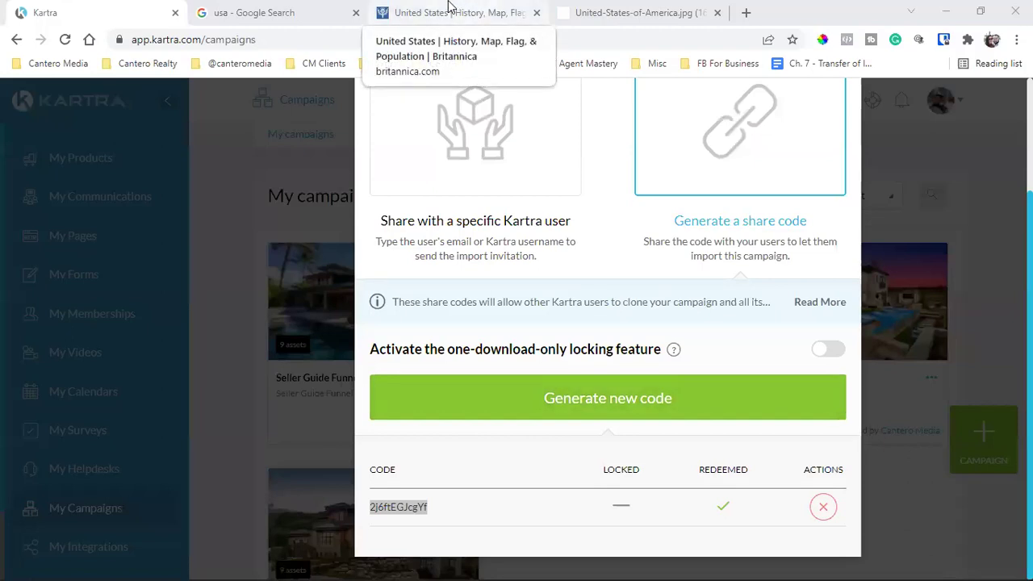
Step: Switch to Facebook, close the USA search and Britannica tabs, and open The Social Real Estate Agent - Post Your Listings group
{"action": "left_click", "coordinate": [651, 12]}
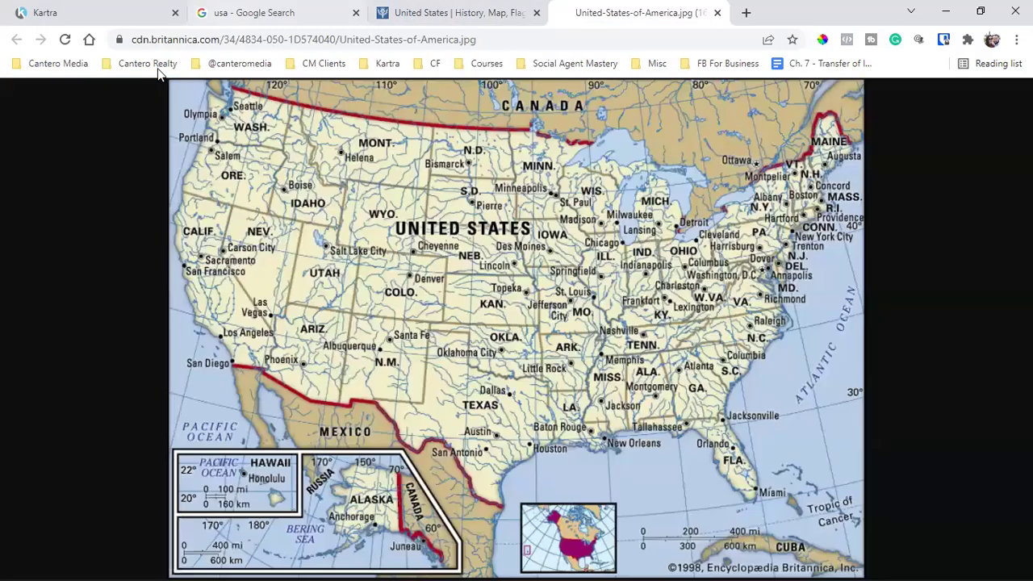
{"action": "left_click", "coordinate": [155, 68]}
{"action": "mouse_move", "coordinate": [252, 64]}
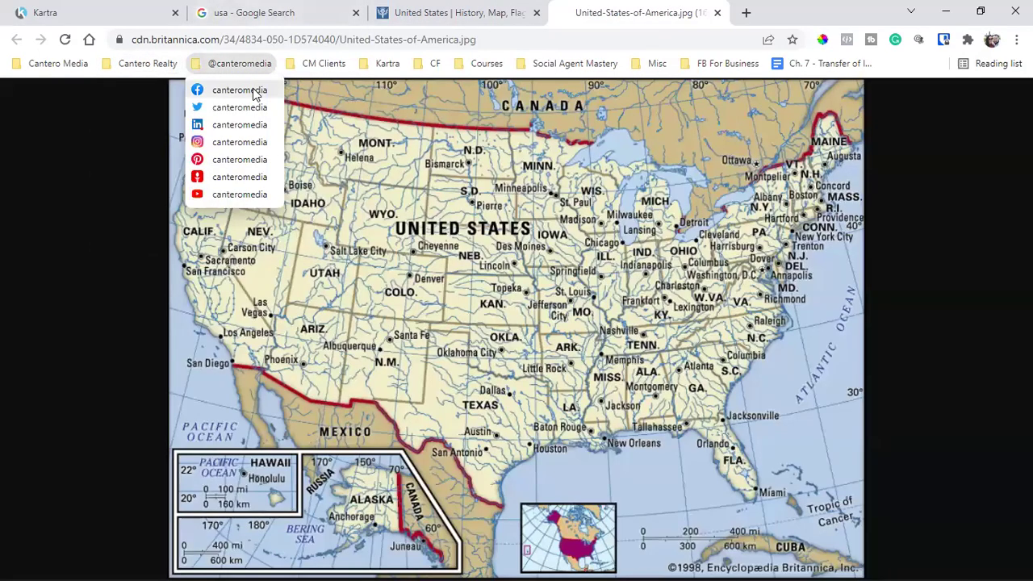
{"action": "left_click", "coordinate": [253, 92]}
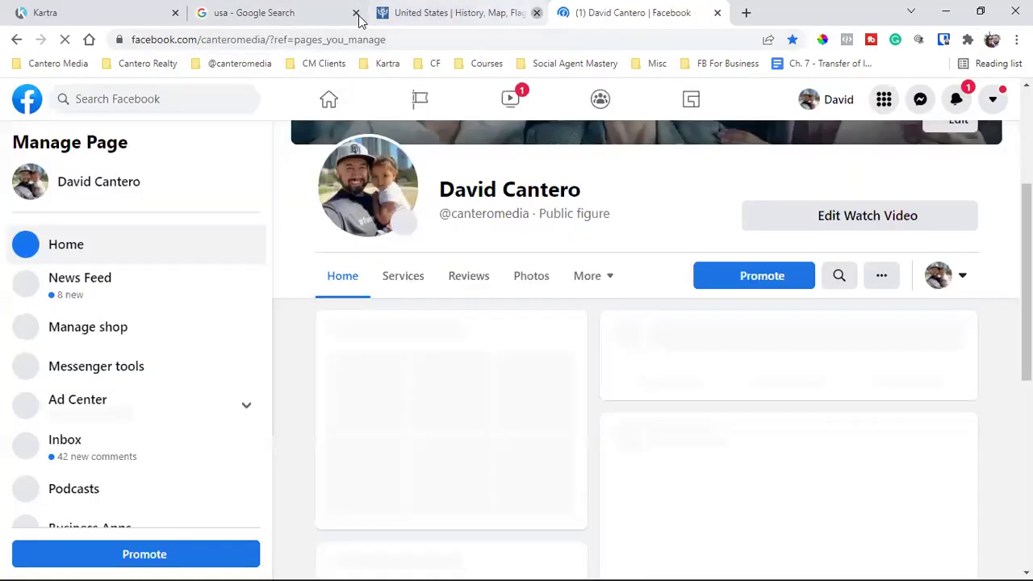
{"action": "left_click", "coordinate": [357, 14]}
{"action": "left_click", "coordinate": [357, 13]}
{"action": "left_click", "coordinate": [599, 100]}
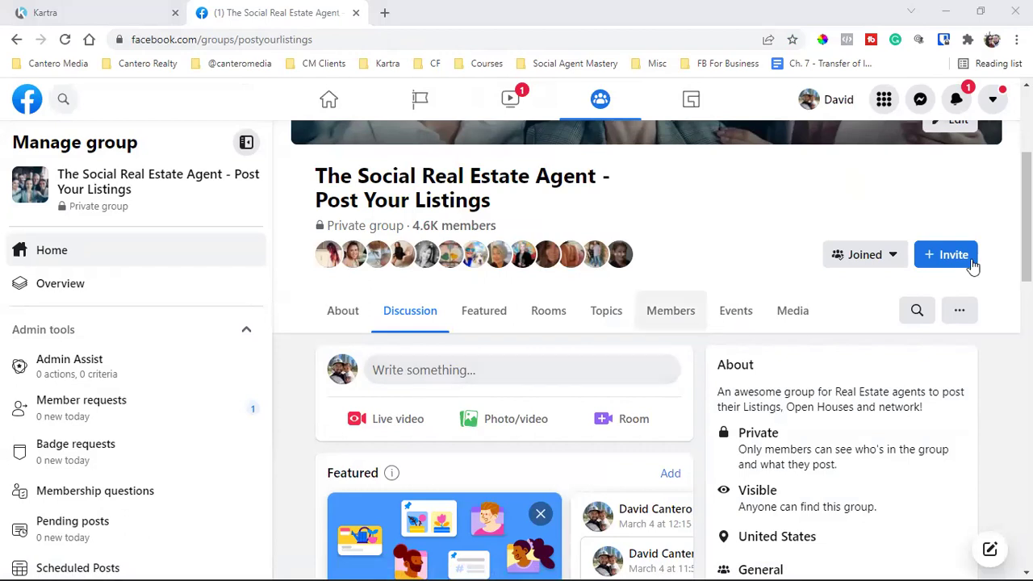
Step: Find the friend by name and send them an invitation to join the group
{"action": "left_click", "coordinate": [946, 254]}
{"action": "left_click", "coordinate": [718, 301]}
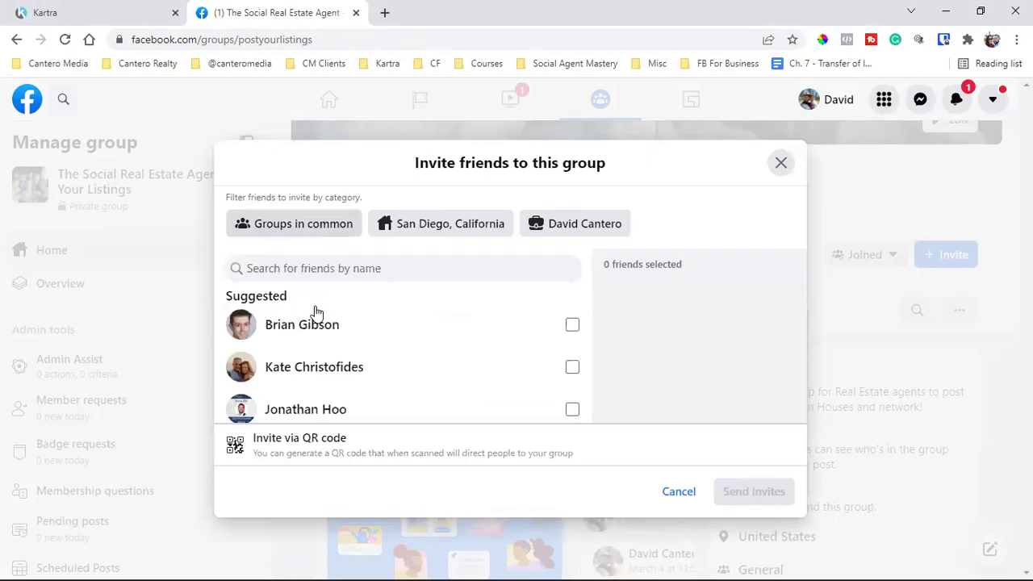
{"action": "left_click", "coordinate": [336, 273]}
{"action": "type", "text": "tama"}
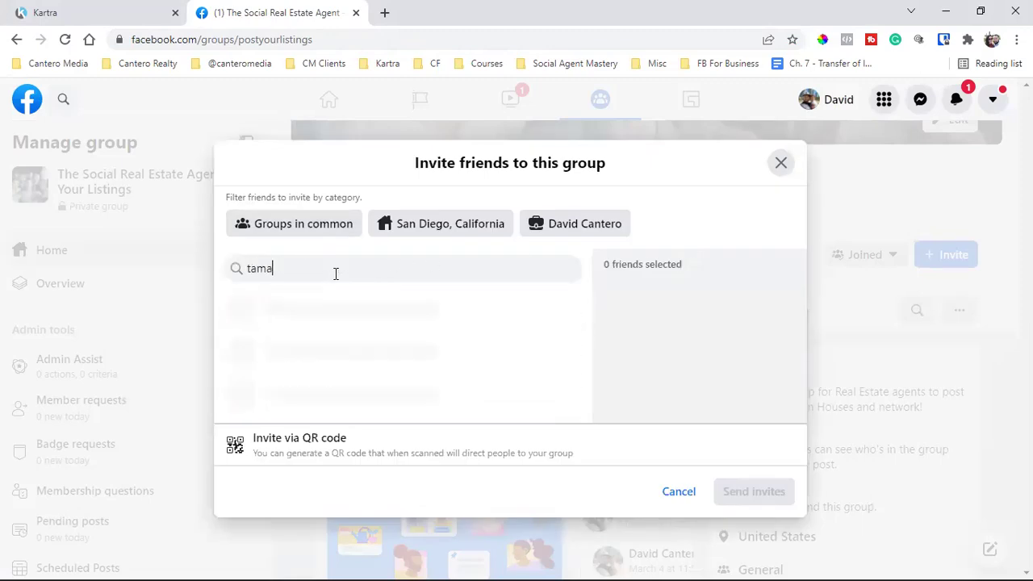
{"action": "type", "text": "r"}
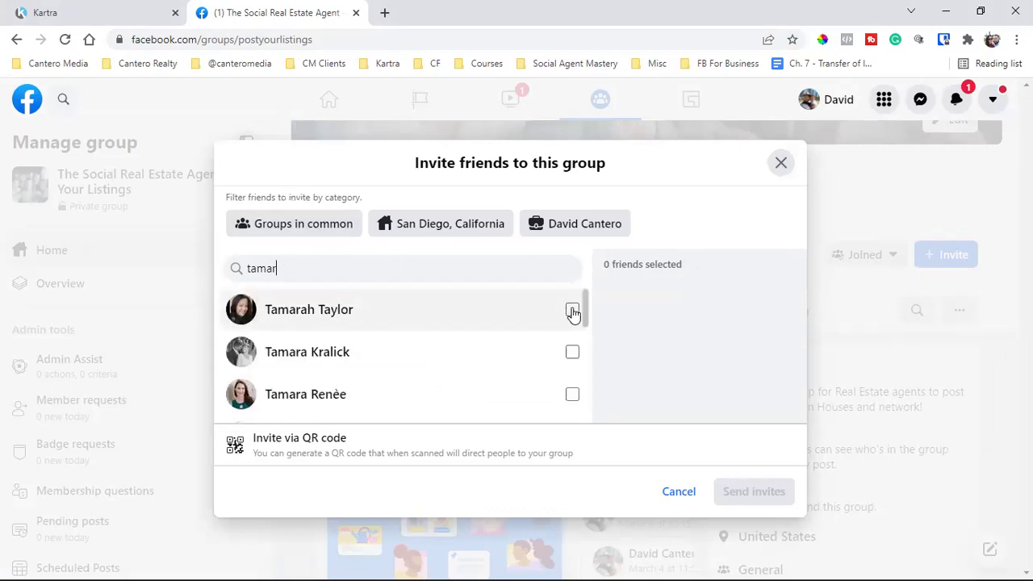
{"action": "left_click", "coordinate": [572, 310]}
{"action": "left_click", "coordinate": [745, 491]}
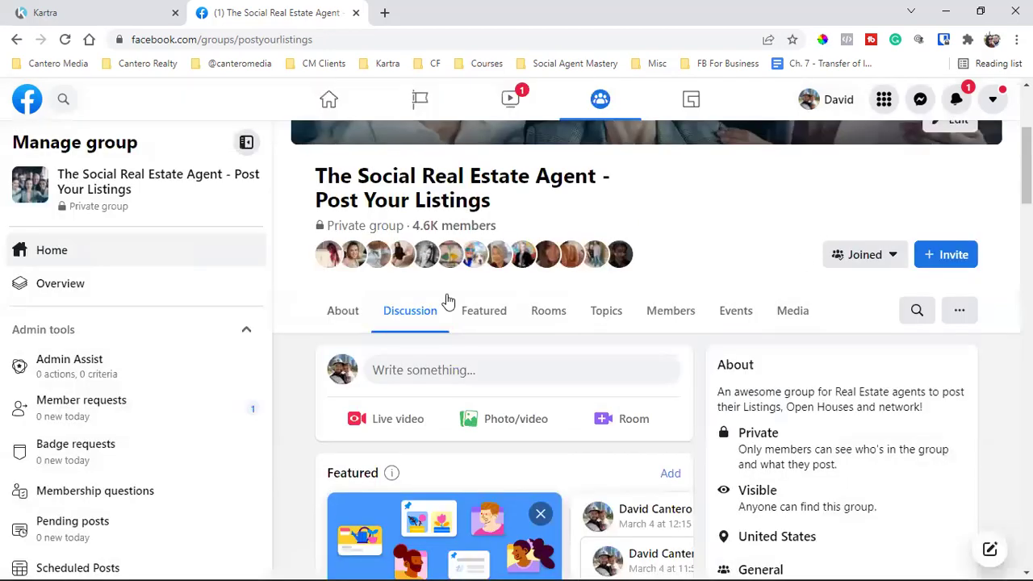
Step: Browse the group's posts, expand the Laurel Lakes listing in Sarasota, and examine its contact details
{"action": "scroll", "coordinate": [435, 302], "scroll_direction": "down", "scroll_amount": 10}
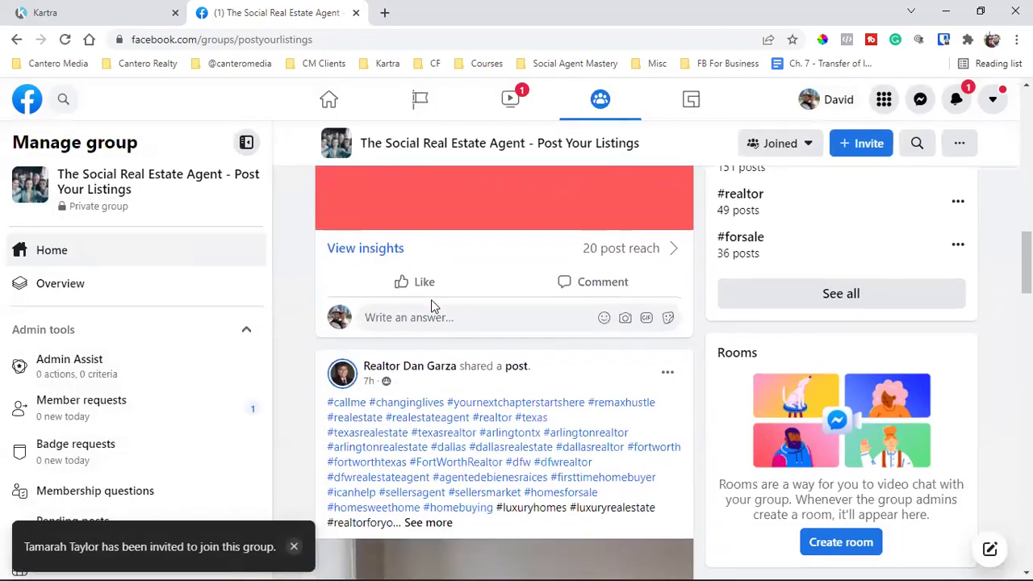
{"action": "scroll", "coordinate": [432, 302], "scroll_direction": "down", "scroll_amount": 10}
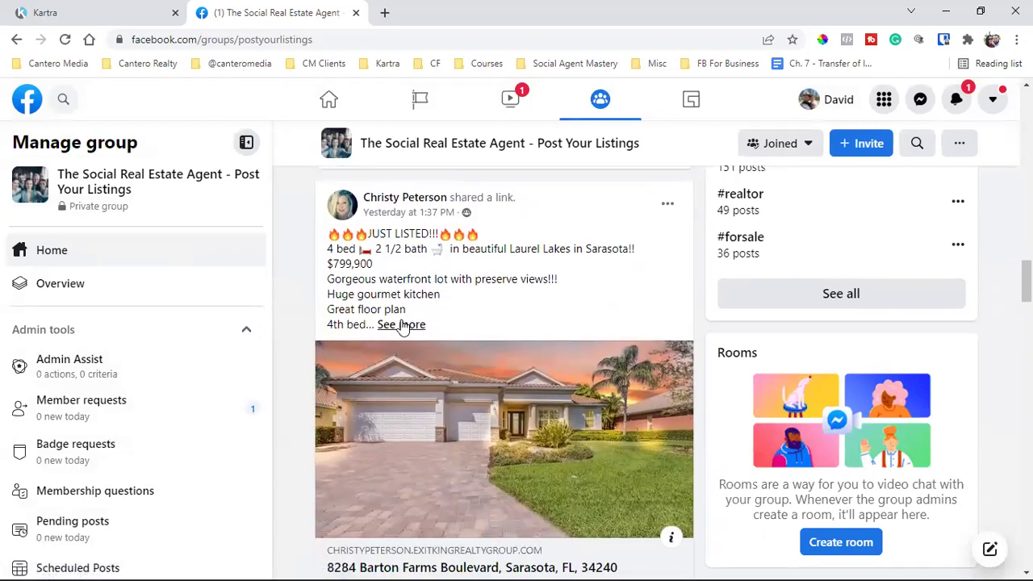
{"action": "left_click", "coordinate": [401, 325]}
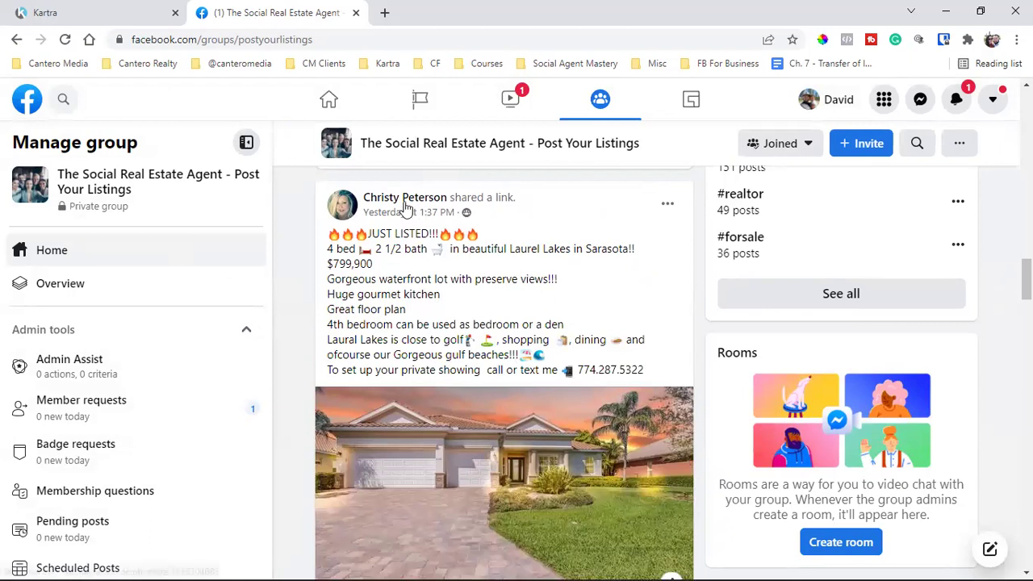
{"action": "mouse_move", "coordinate": [406, 207]}
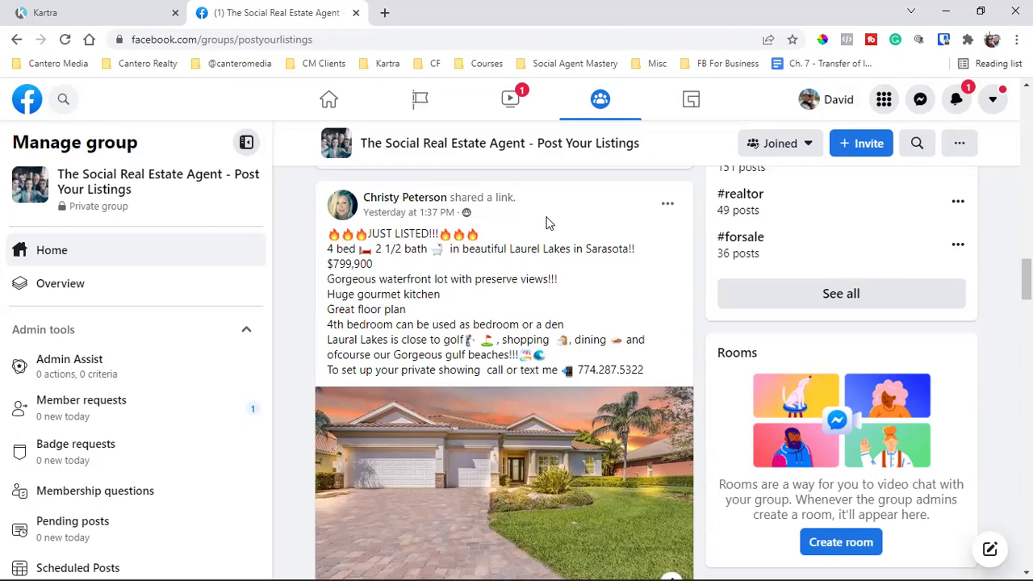
{"action": "double_click", "coordinate": [607, 369]}
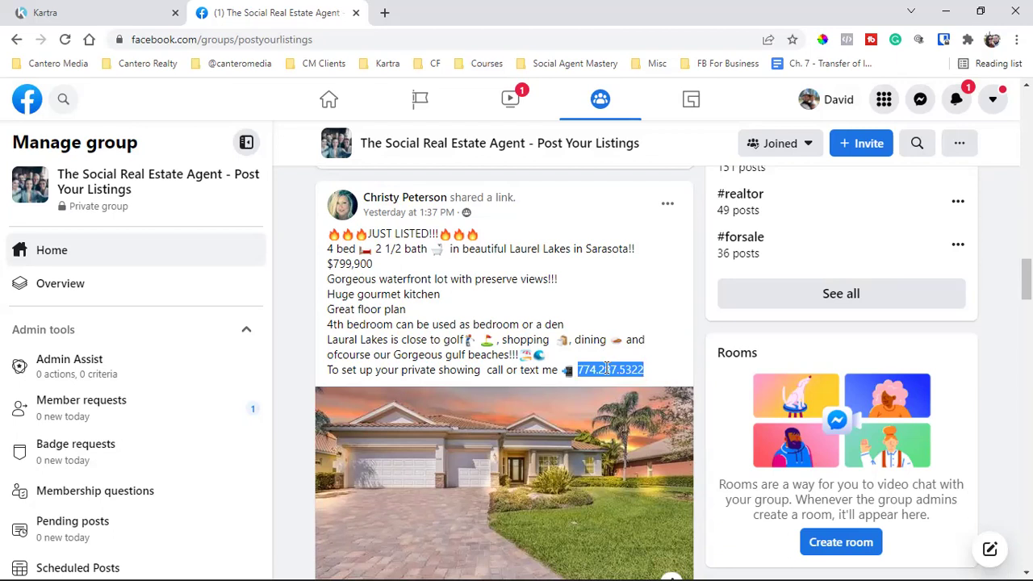
{"action": "left_click", "coordinate": [508, 369]}
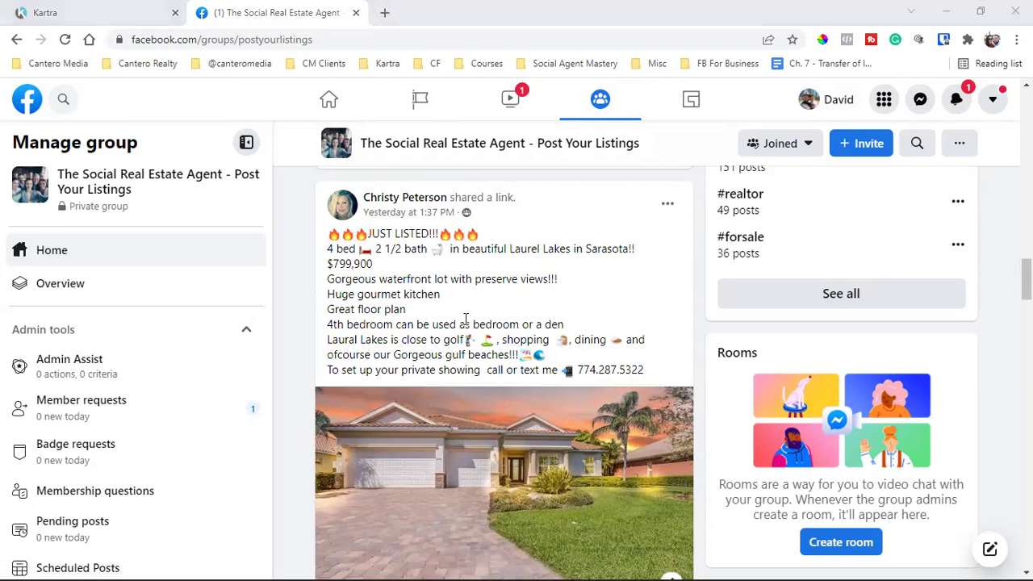
Step: Look through more listing posts and read the full description of the Litchfield Park multigenerational home
{"action": "scroll", "coordinate": [464, 322], "scroll_direction": "down", "scroll_amount": 6}
{"action": "scroll", "coordinate": [457, 355], "scroll_direction": "down", "scroll_amount": 10}
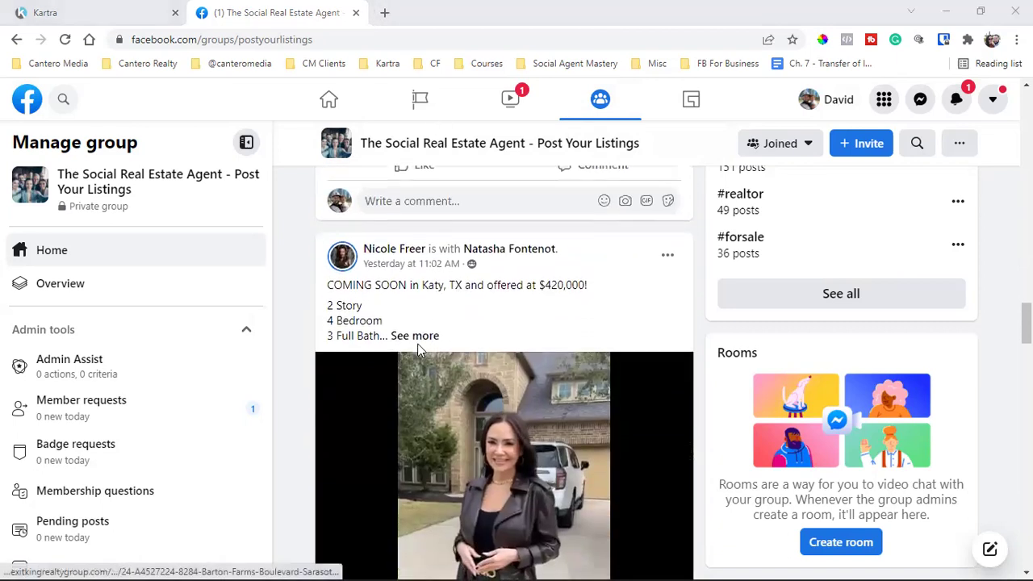
{"action": "scroll", "coordinate": [476, 347], "scroll_direction": "down", "scroll_amount": 4}
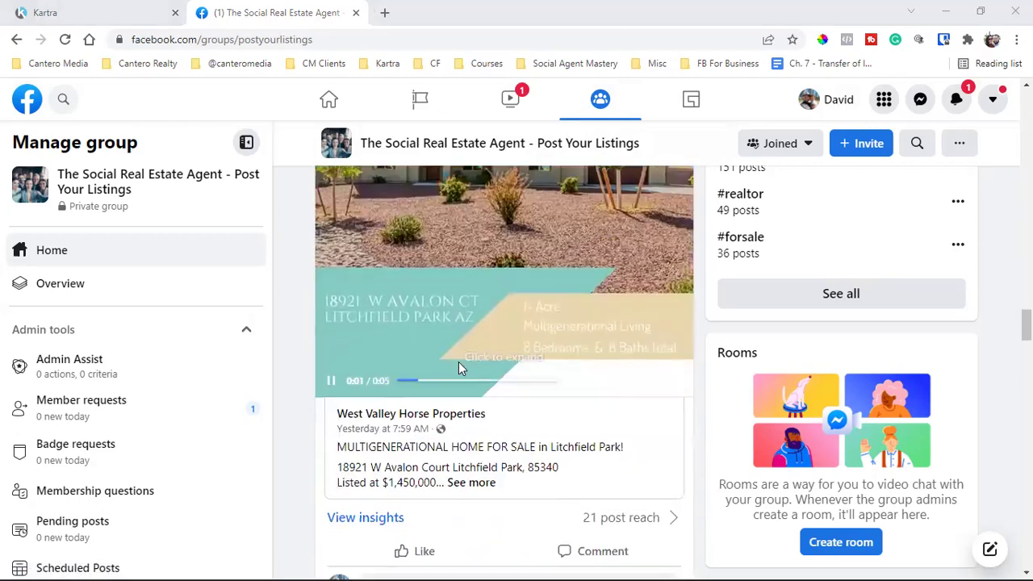
{"action": "scroll", "coordinate": [558, 445], "scroll_direction": "up", "scroll_amount": 10}
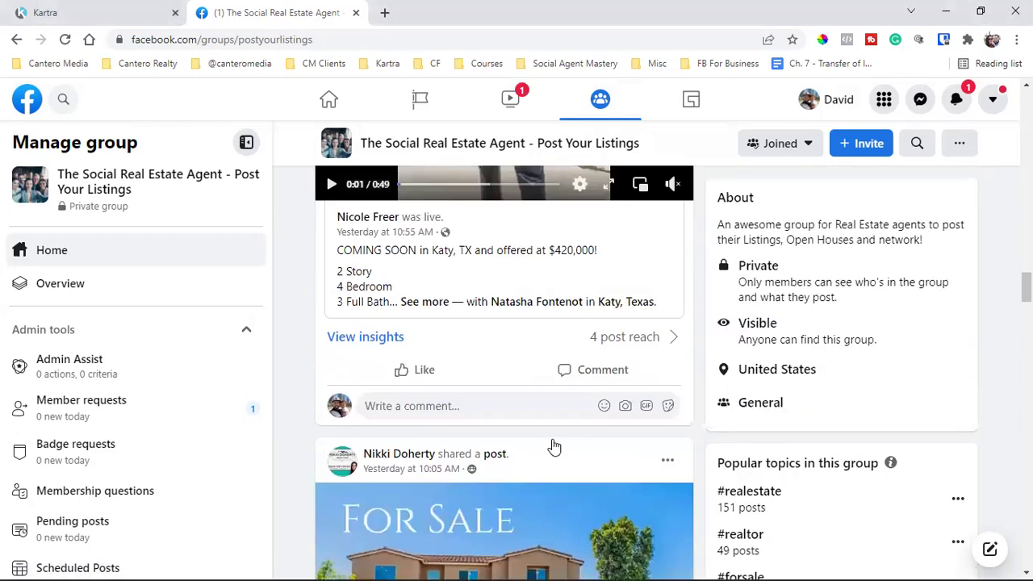
{"action": "scroll", "coordinate": [491, 411], "scroll_direction": "down", "scroll_amount": 2}
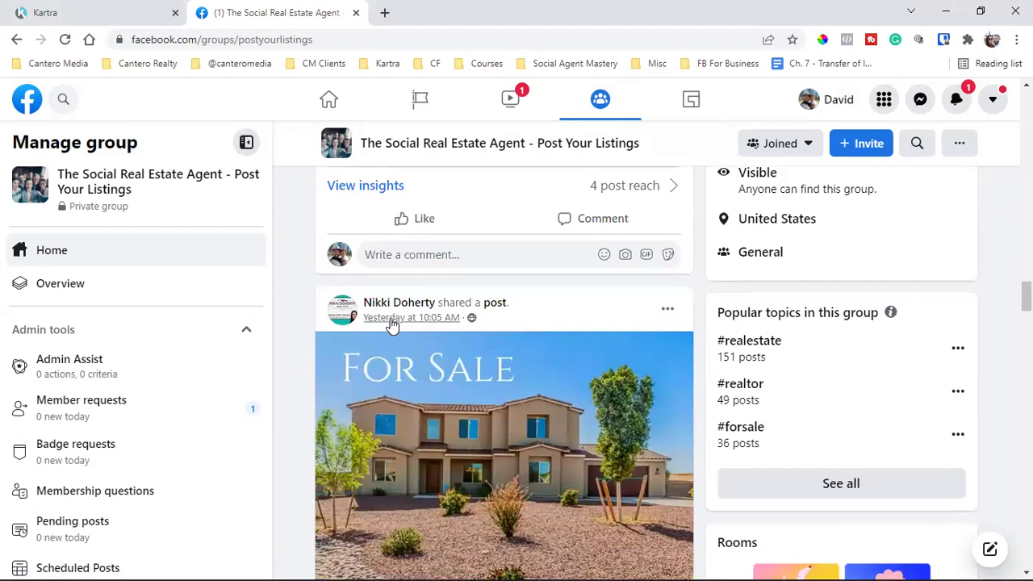
{"action": "scroll", "coordinate": [392, 323], "scroll_direction": "down", "scroll_amount": 7}
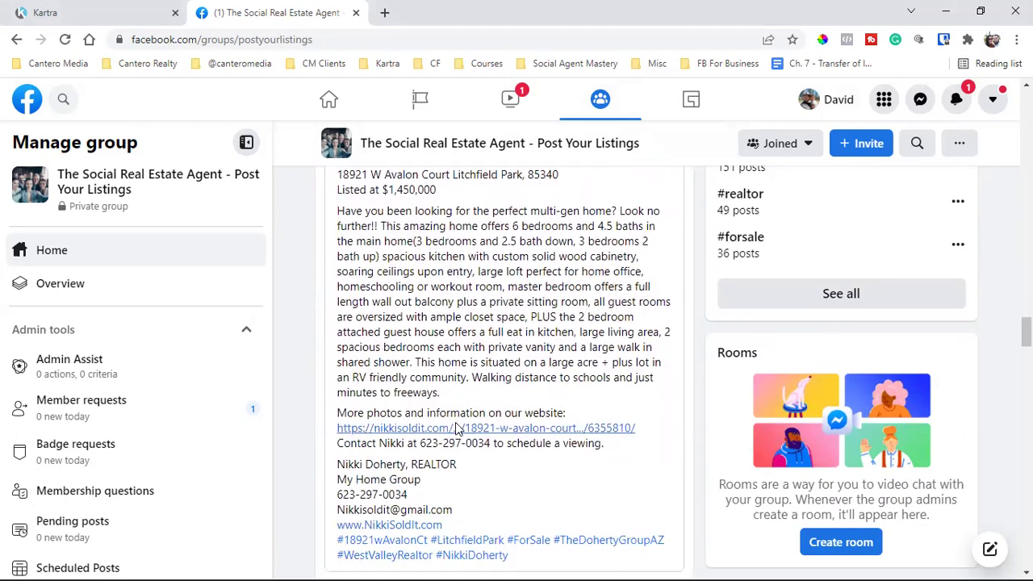
Step: Open the Litchfield Park home's website link and examine the property listing page
{"action": "left_click", "coordinate": [455, 428]}
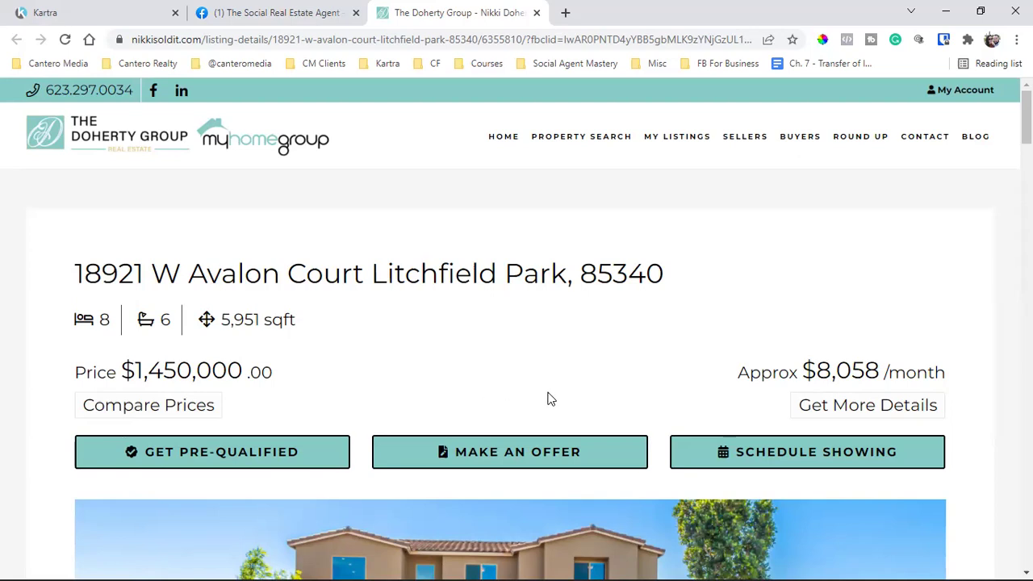
{"action": "scroll", "coordinate": [548, 397], "scroll_direction": "down", "scroll_amount": 2}
{"action": "scroll", "coordinate": [548, 393], "scroll_direction": "down", "scroll_amount": 5}
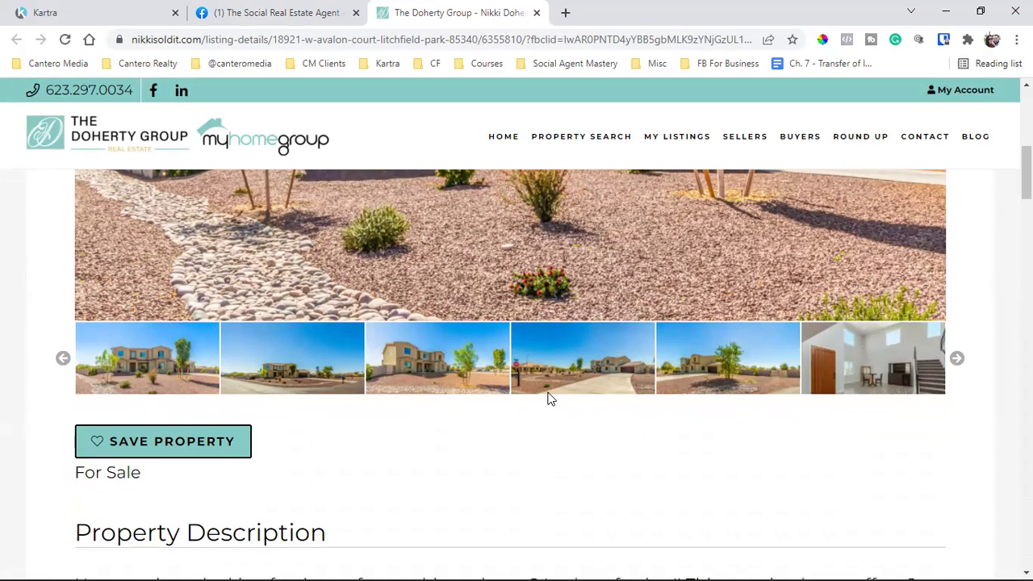
Step: Read the Litchfield Park home's description and general information, and check the listing against its Facebook group post
{"action": "scroll", "coordinate": [547, 398], "scroll_direction": "down", "scroll_amount": 8}
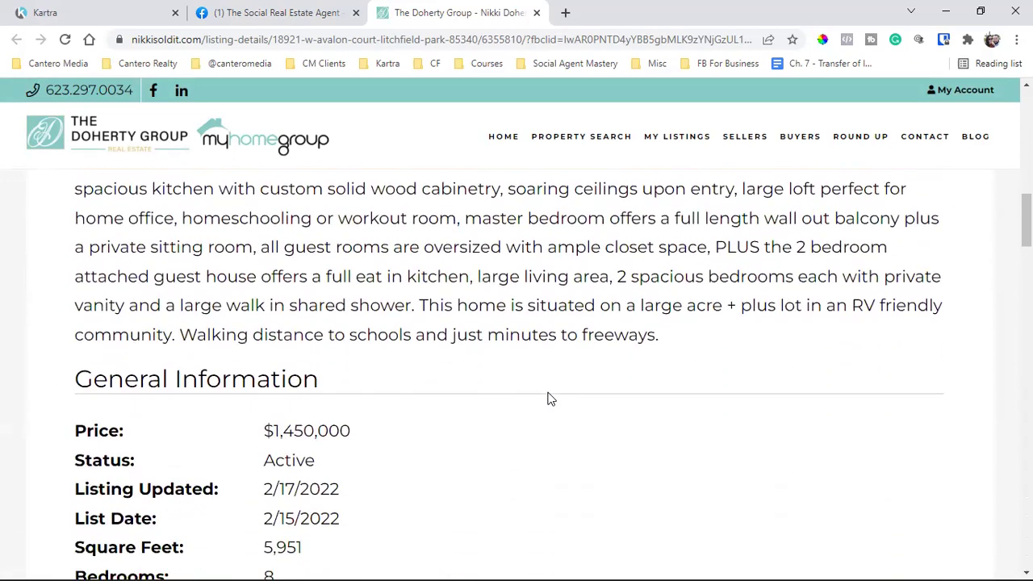
{"action": "scroll", "coordinate": [548, 398], "scroll_direction": "down", "scroll_amount": 4}
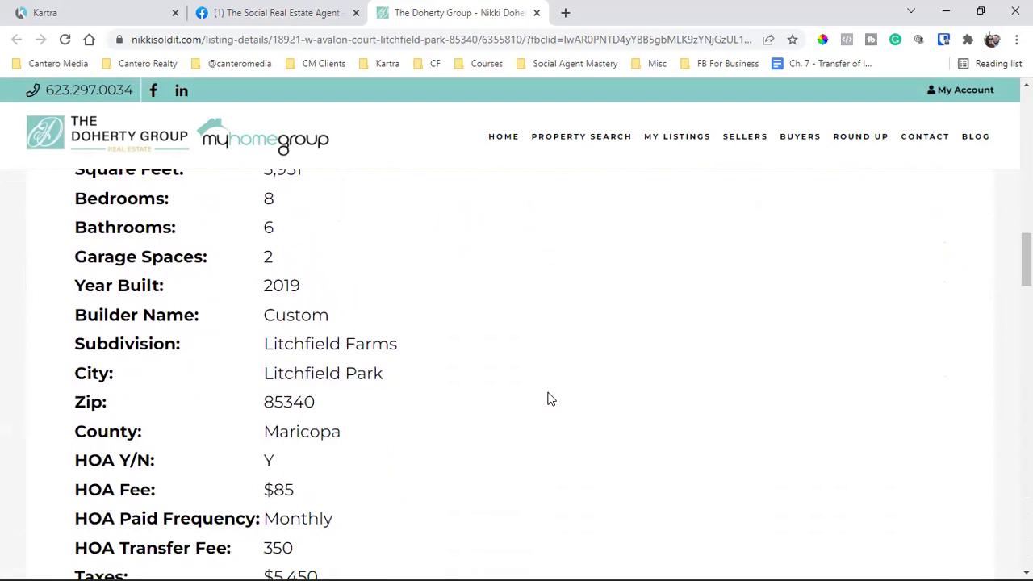
{"action": "scroll", "coordinate": [549, 398], "scroll_direction": "down", "scroll_amount": 1}
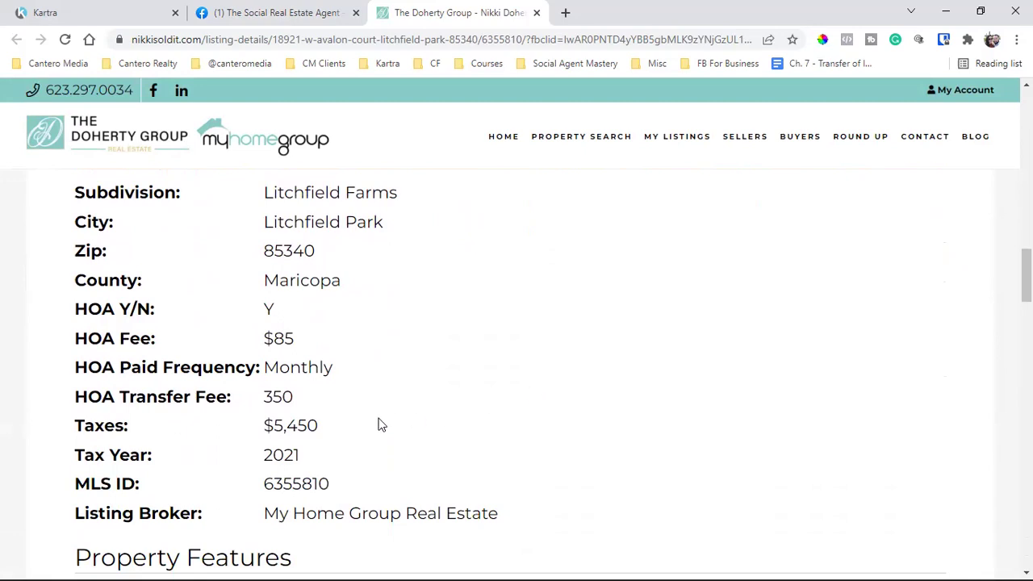
{"action": "scroll", "coordinate": [378, 424], "scroll_direction": "down", "scroll_amount": 2}
{"action": "left_click", "coordinate": [261, 12]}
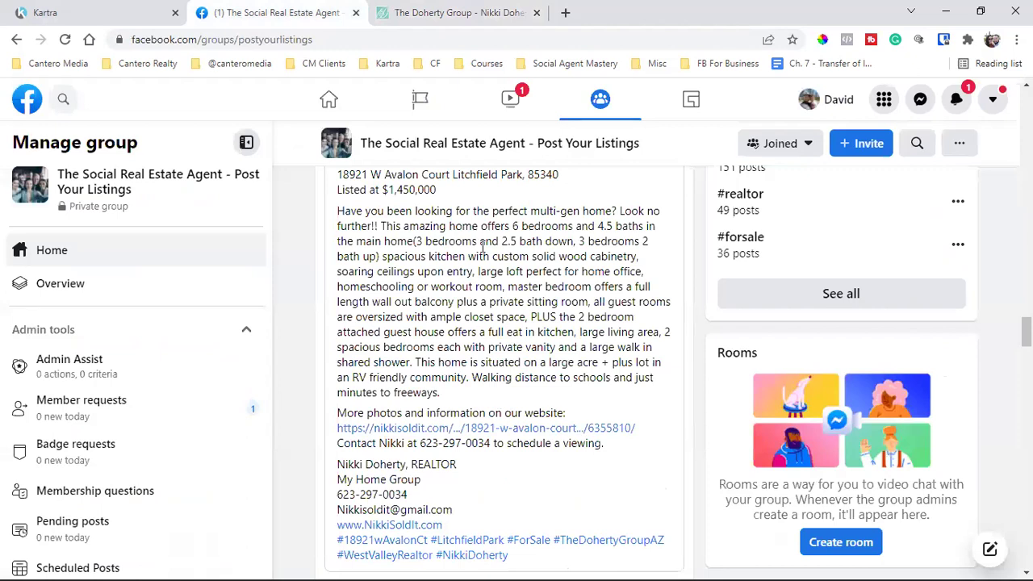
{"action": "left_click", "coordinate": [476, 10]}
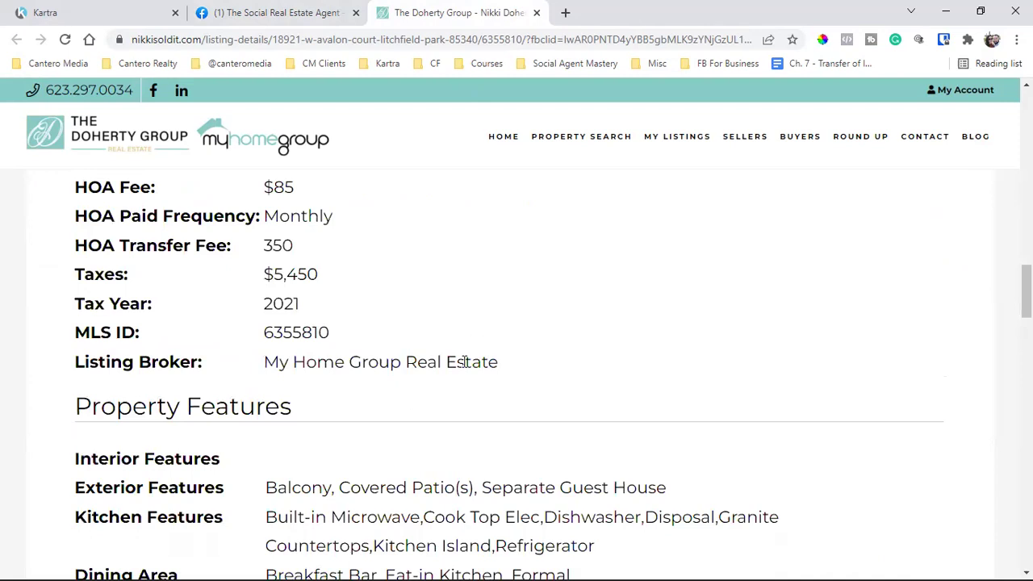
Step: Read the home's property features and open the San Juan Avenue home from the featured listings
{"action": "scroll", "coordinate": [465, 362], "scroll_direction": "down", "scroll_amount": 8}
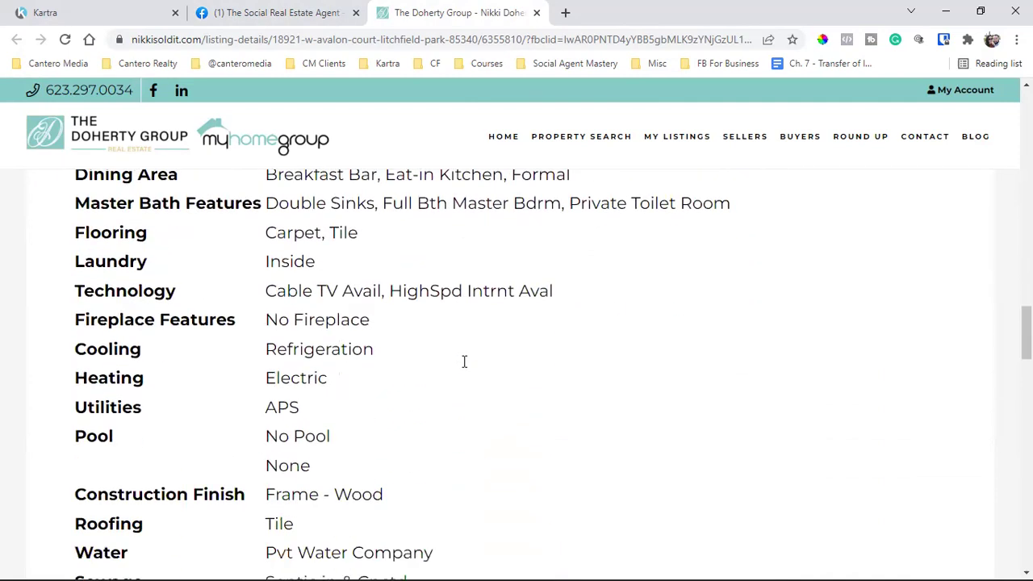
{"action": "scroll", "coordinate": [464, 367], "scroll_direction": "down", "scroll_amount": 13}
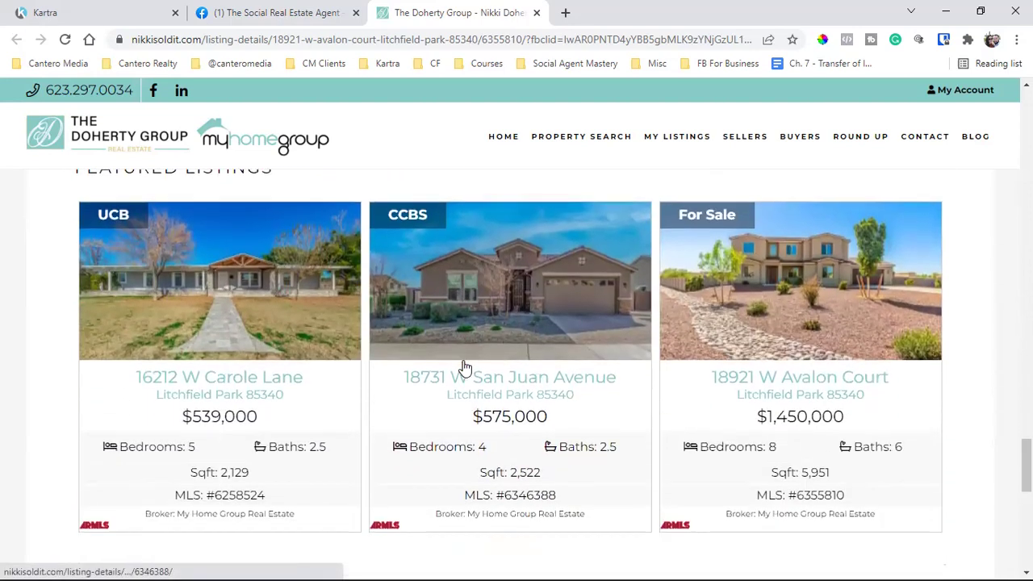
{"action": "left_click", "coordinate": [562, 355]}
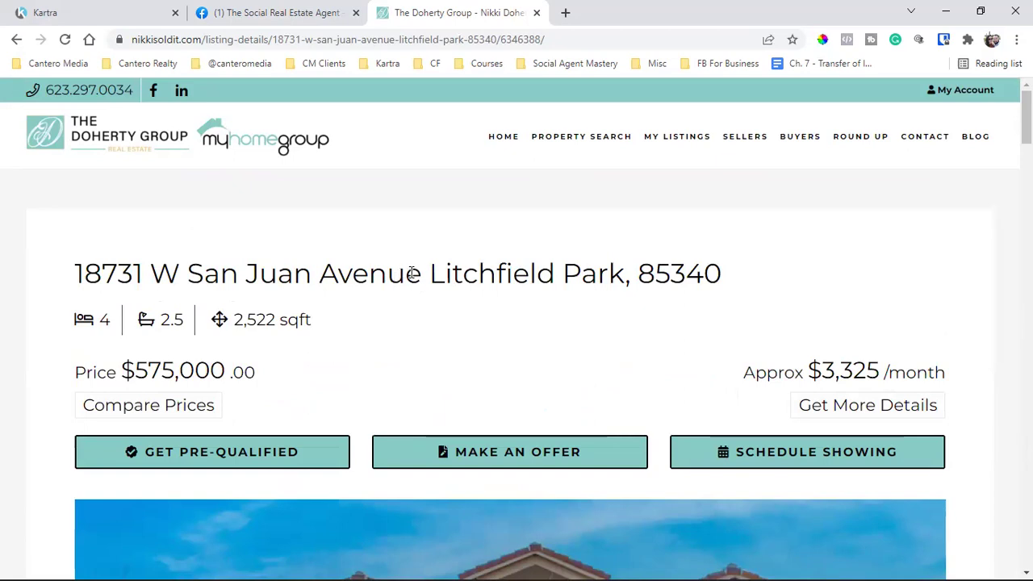
Step: Open the bookmarked 777 Plaza Blvd landing page and review its property highlights, agent section and reviews
{"action": "left_click", "coordinate": [259, 63]}
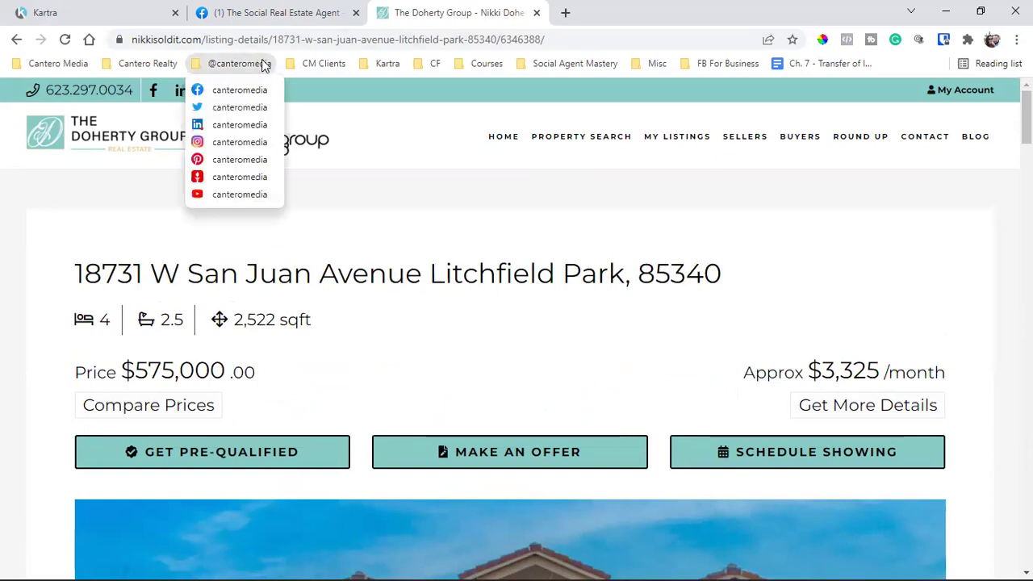
{"action": "mouse_move", "coordinate": [296, 63]}
{"action": "left_click", "coordinate": [332, 127]}
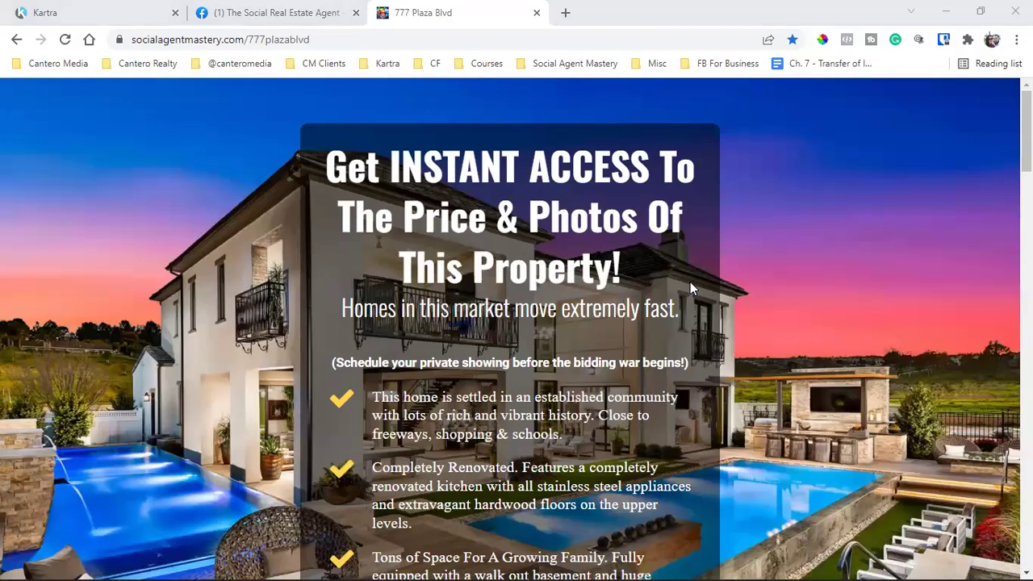
{"action": "scroll", "coordinate": [690, 288], "scroll_direction": "down", "scroll_amount": 2}
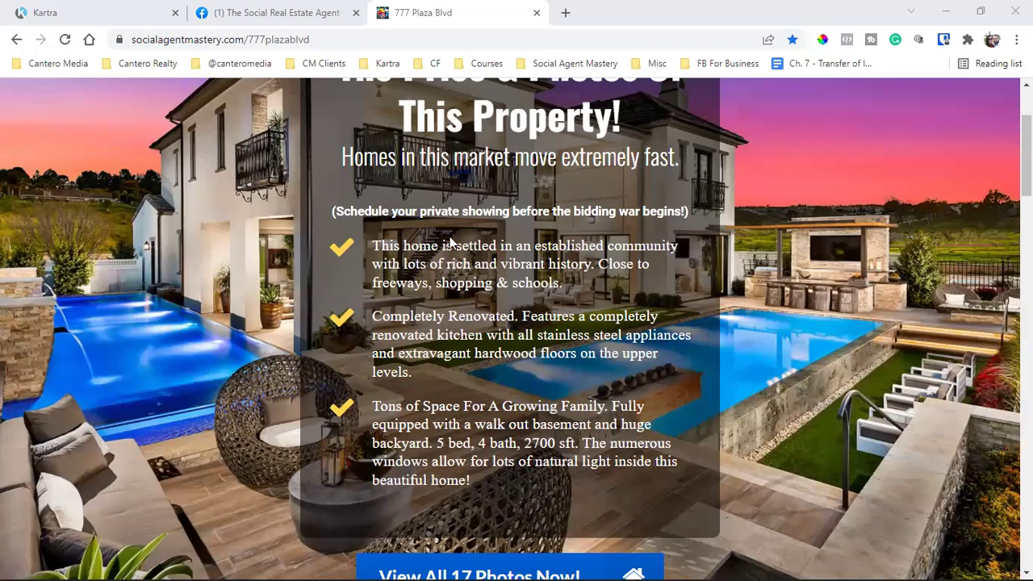
{"action": "scroll", "coordinate": [500, 279], "scroll_direction": "down", "scroll_amount": 4}
{"action": "scroll", "coordinate": [681, 327], "scroll_direction": "down", "scroll_amount": 3}
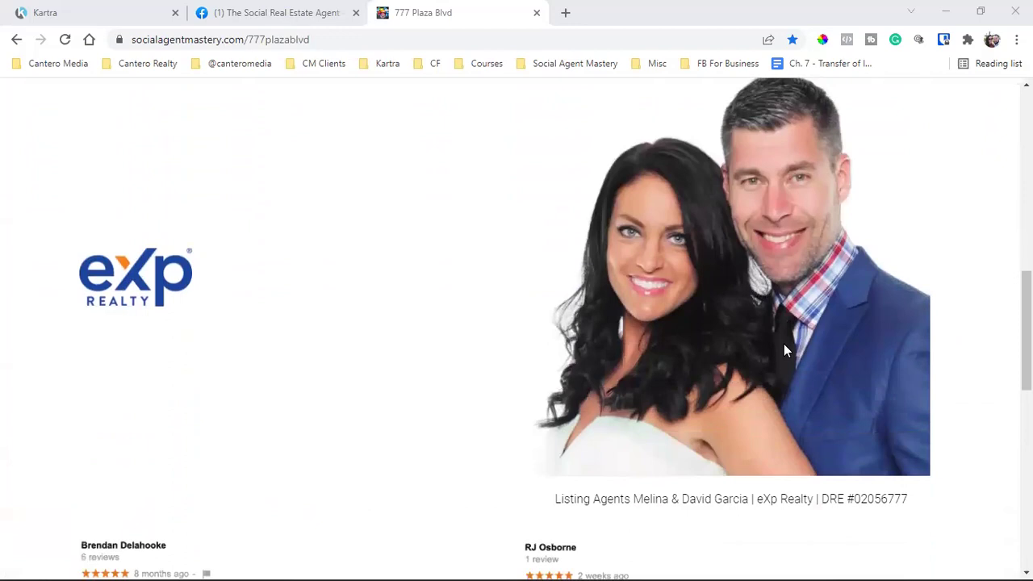
{"action": "scroll", "coordinate": [784, 345], "scroll_direction": "down", "scroll_amount": 7}
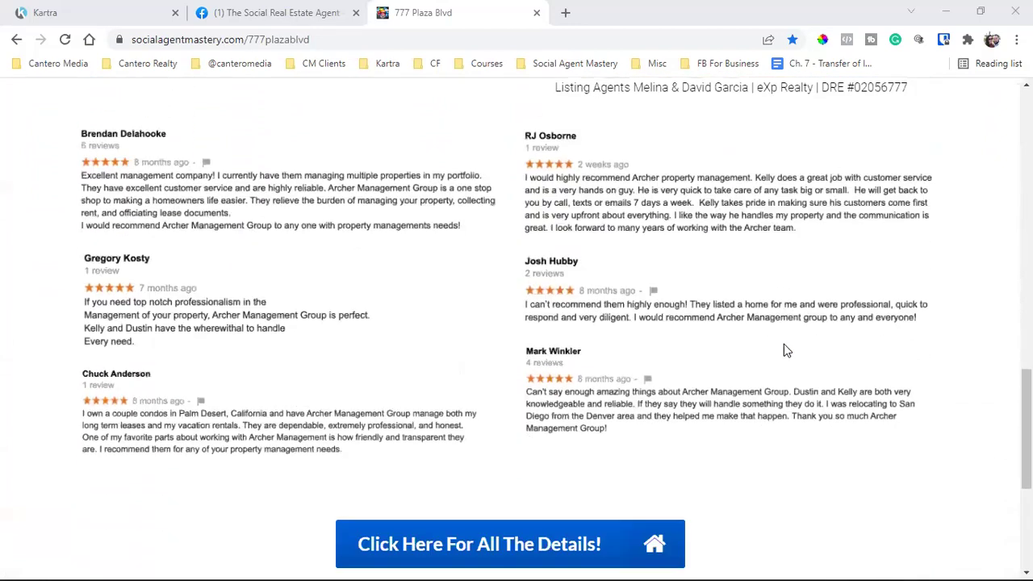
{"action": "scroll", "coordinate": [784, 344], "scroll_direction": "down", "scroll_amount": 2}
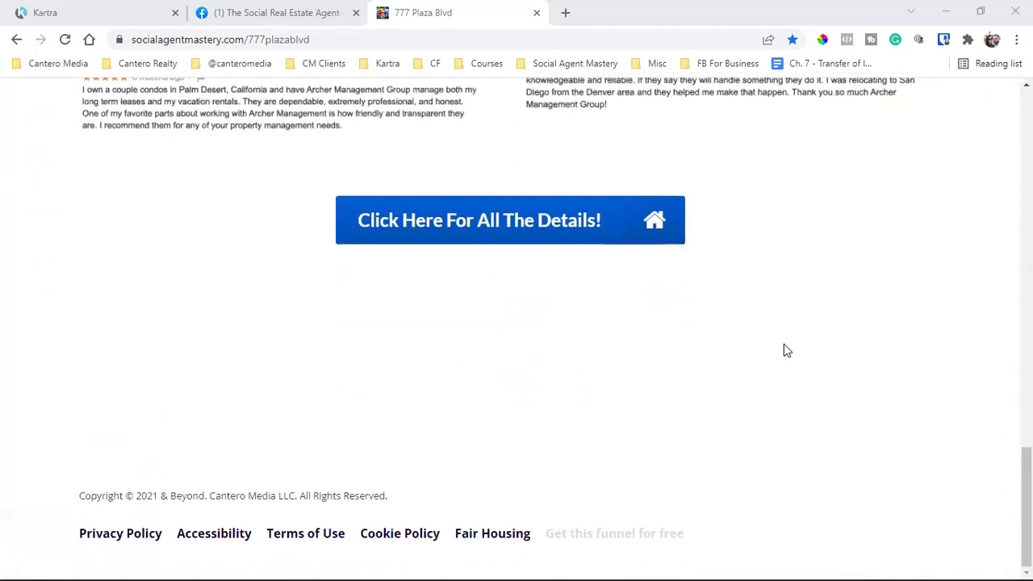
{"action": "scroll", "coordinate": [783, 344], "scroll_direction": "up", "scroll_amount": 14}
{"action": "scroll", "coordinate": [640, 359], "scroll_direction": "down", "scroll_amount": 1}
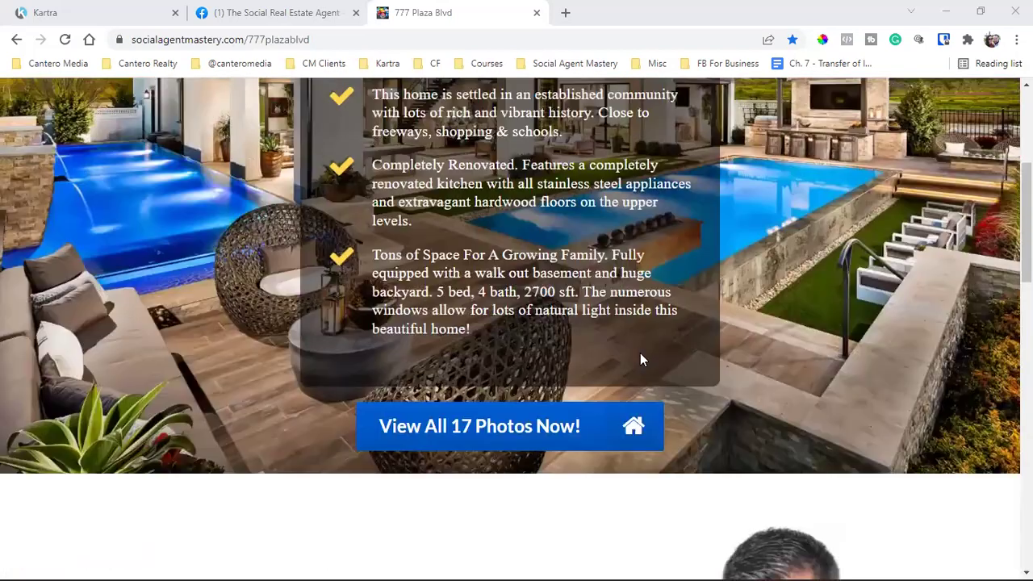
Step: Request the 777 Plaza Blvd photos through the opt-in form, removing five characters from the middle of the pre-filled e-mail address
{"action": "left_click", "coordinate": [564, 427]}
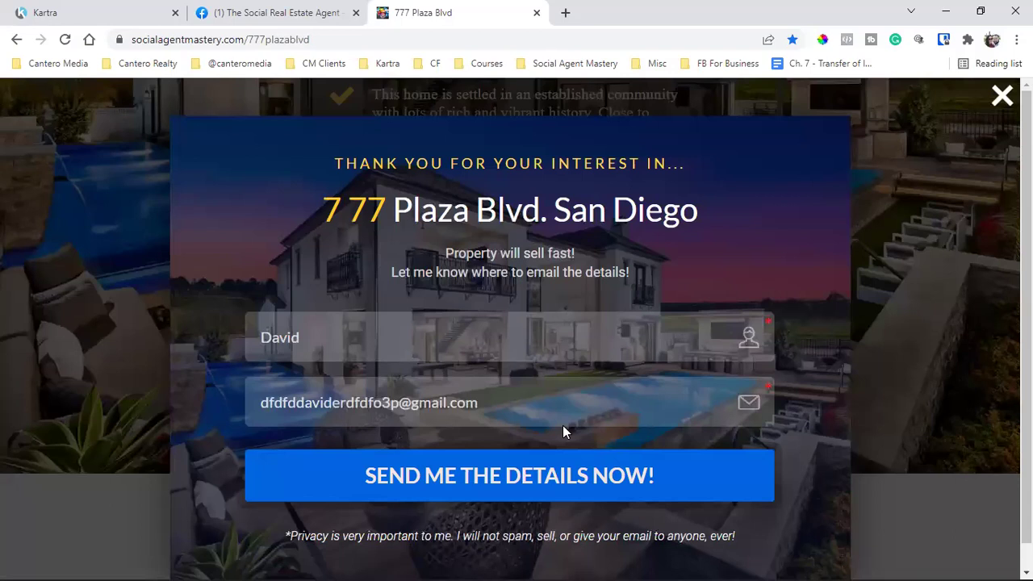
{"action": "left_click", "coordinate": [370, 404]}
{"action": "key", "text": "BackSpace"}
{"action": "key", "text": "BackSpace"}
{"action": "key", "text": "BackSpace"}
{"action": "key", "text": "BackSpace"}
{"action": "key", "text": "BackSpace"}
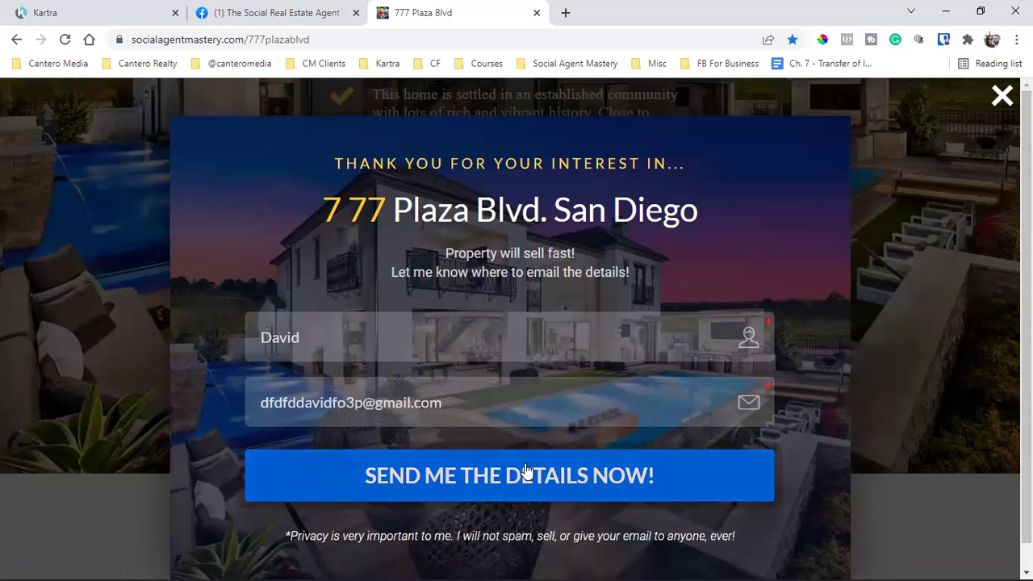
{"action": "left_click", "coordinate": [525, 473]}
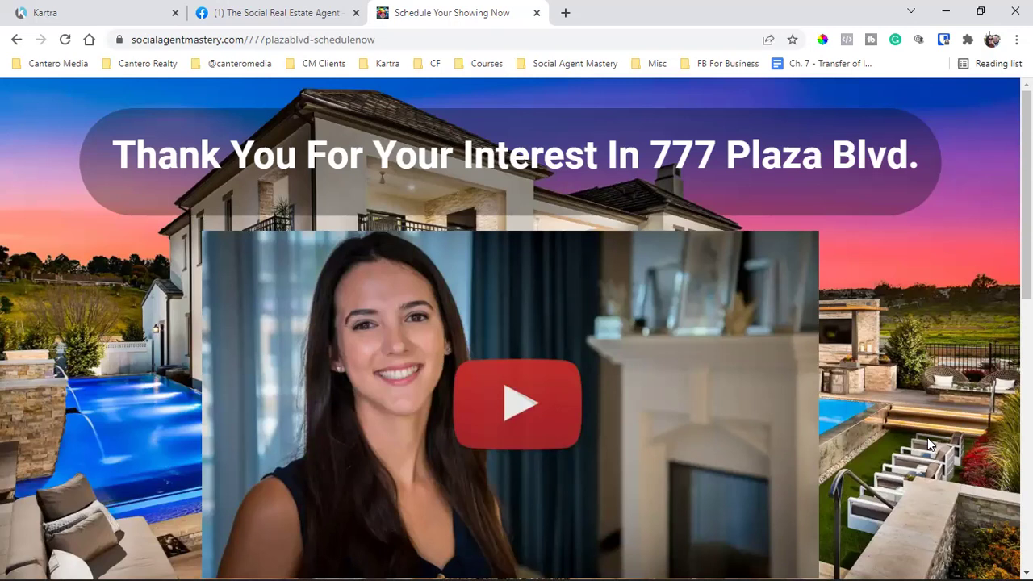
Step: Look through the 777 Plaza Blvd thank-you page and open its private showing scheduler
{"action": "scroll", "coordinate": [927, 437], "scroll_direction": "down", "scroll_amount": 1}
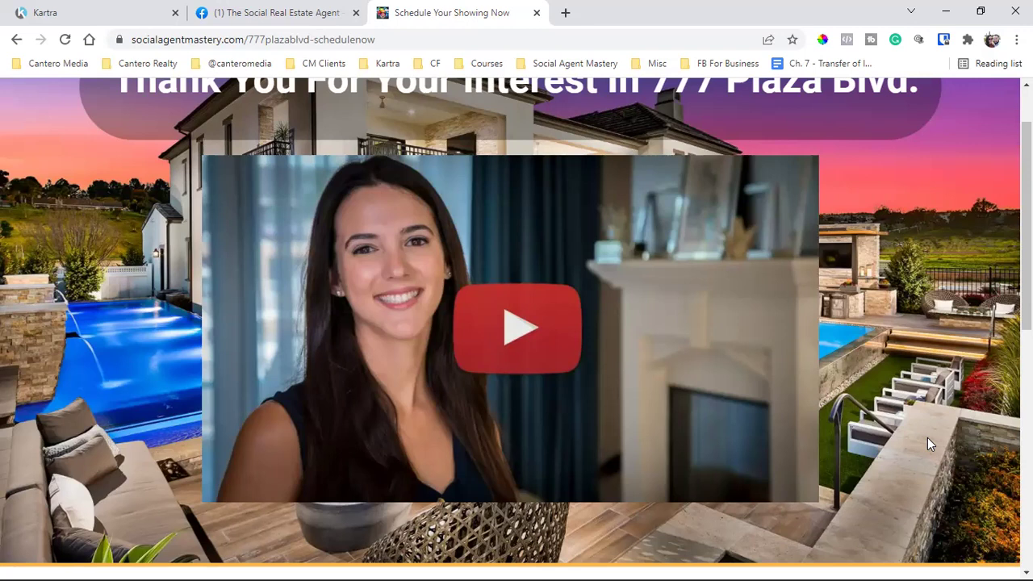
{"action": "scroll", "coordinate": [927, 437], "scroll_direction": "down", "scroll_amount": 5}
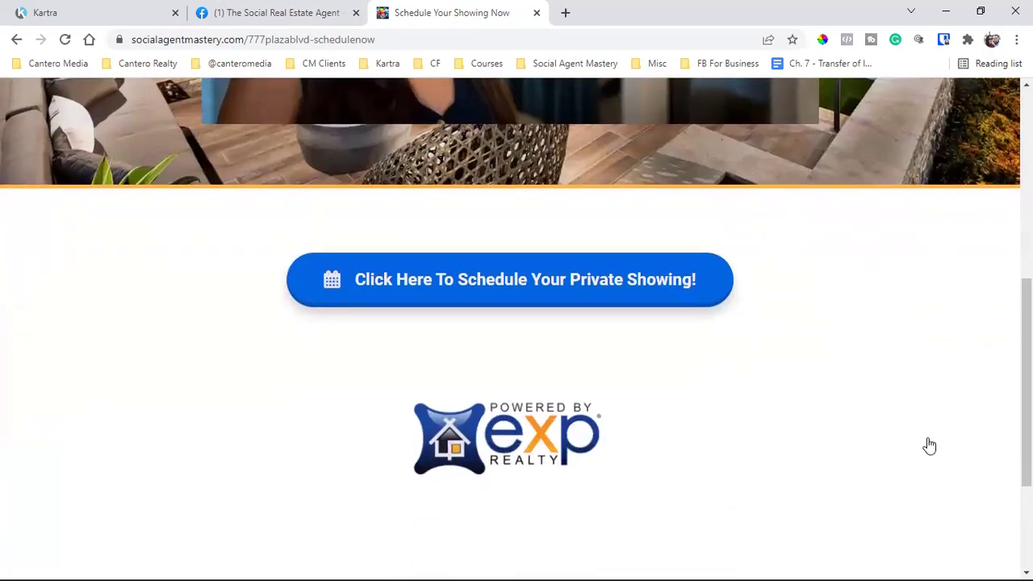
{"action": "left_click", "coordinate": [632, 292]}
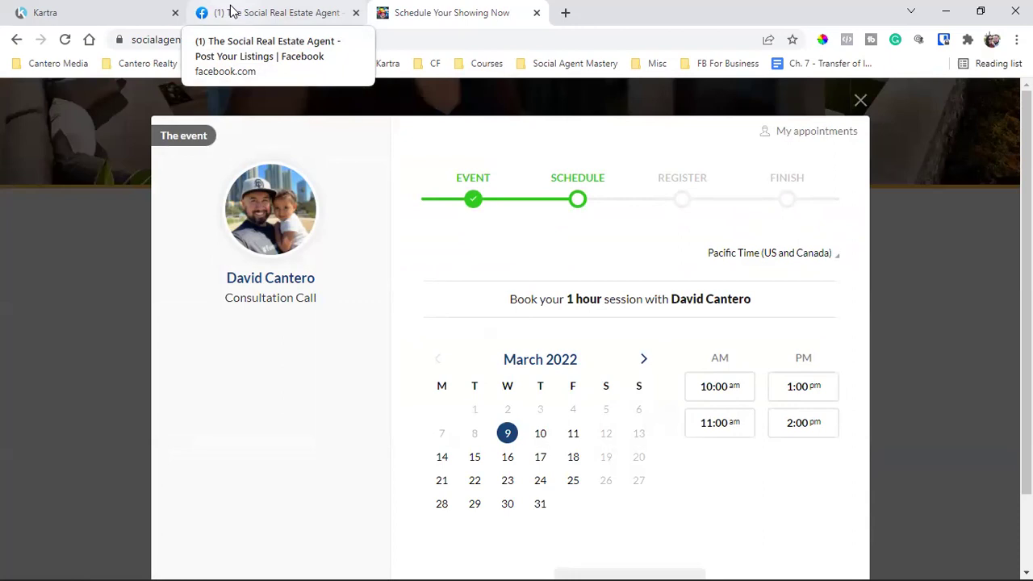
Step: Switch back to Kartra, dismiss the Share campaign dialog, and display the captured leads
{"action": "left_click", "coordinate": [232, 11]}
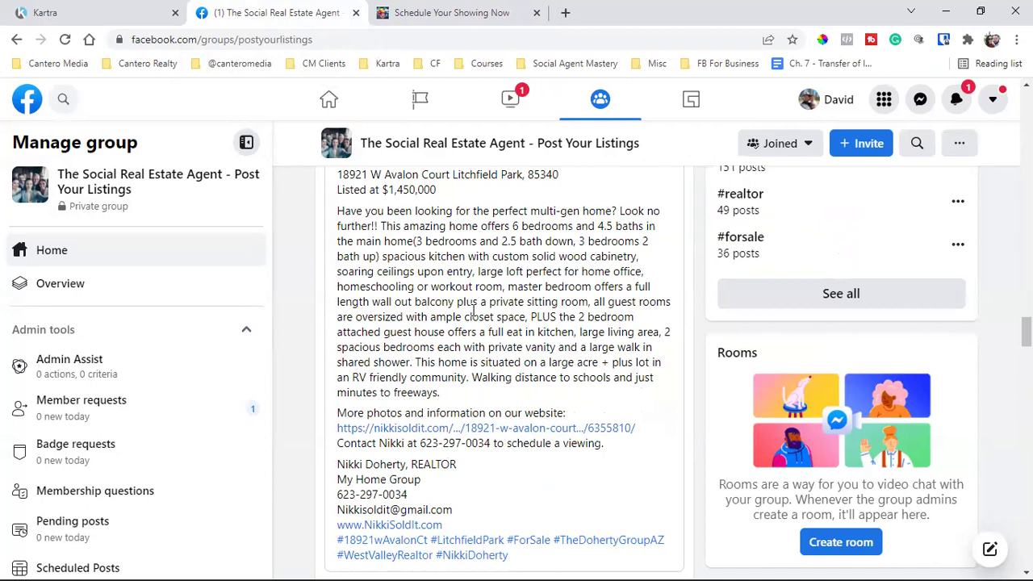
{"action": "left_click", "coordinate": [113, 10]}
{"action": "scroll", "coordinate": [656, 247], "scroll_direction": "up", "scroll_amount": 3}
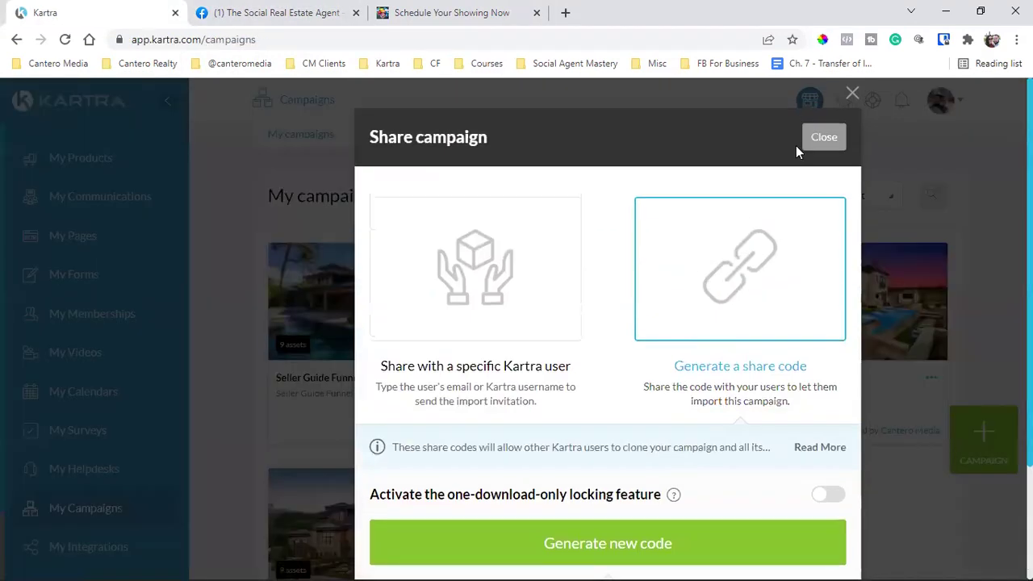
{"action": "left_click", "coordinate": [822, 137]}
{"action": "left_click", "coordinate": [85, 200]}
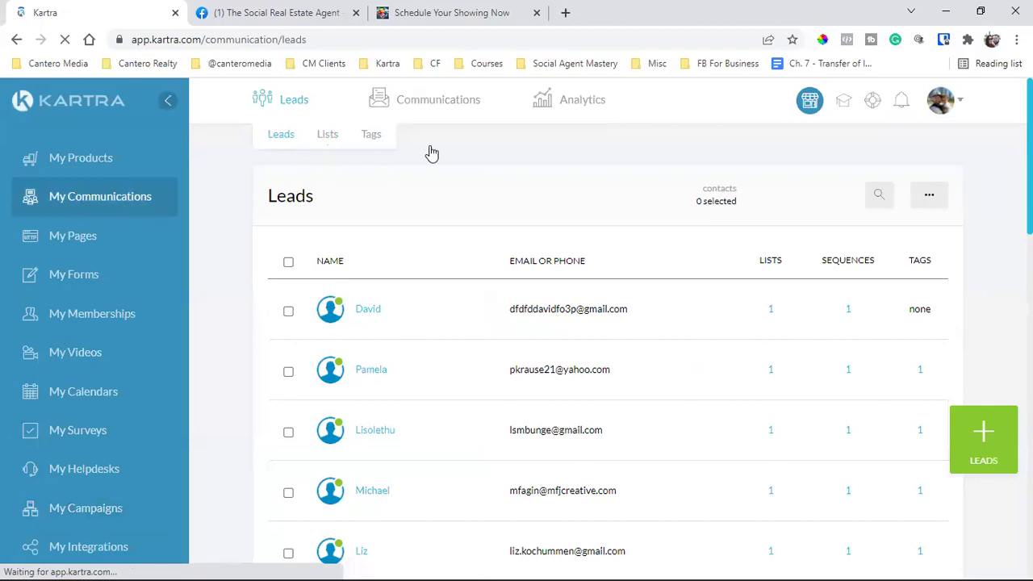
Step: Look over the account's pages and calendars, and return to the list of own campaigns
{"action": "left_click", "coordinate": [94, 252]}
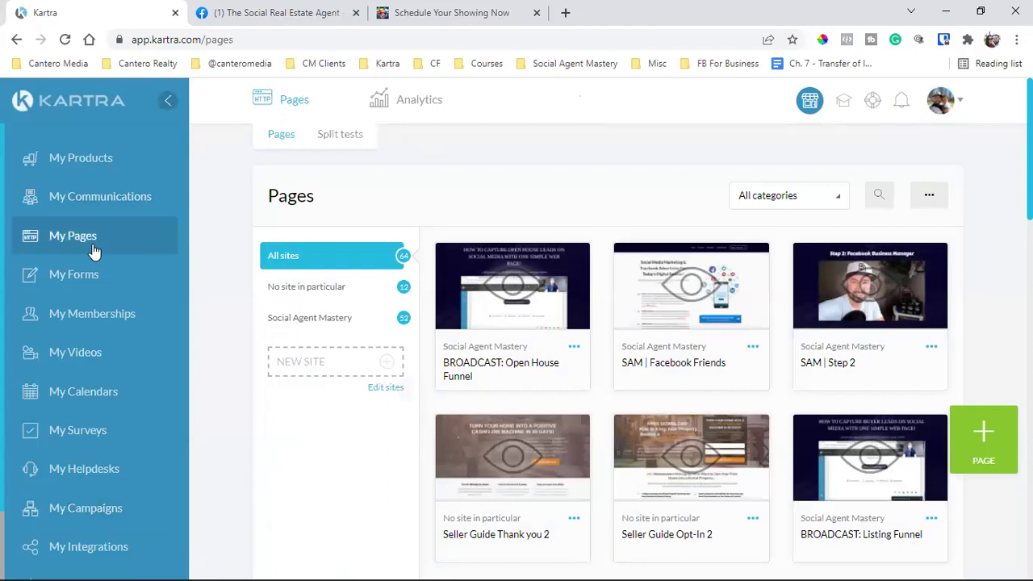
{"action": "left_click", "coordinate": [73, 393]}
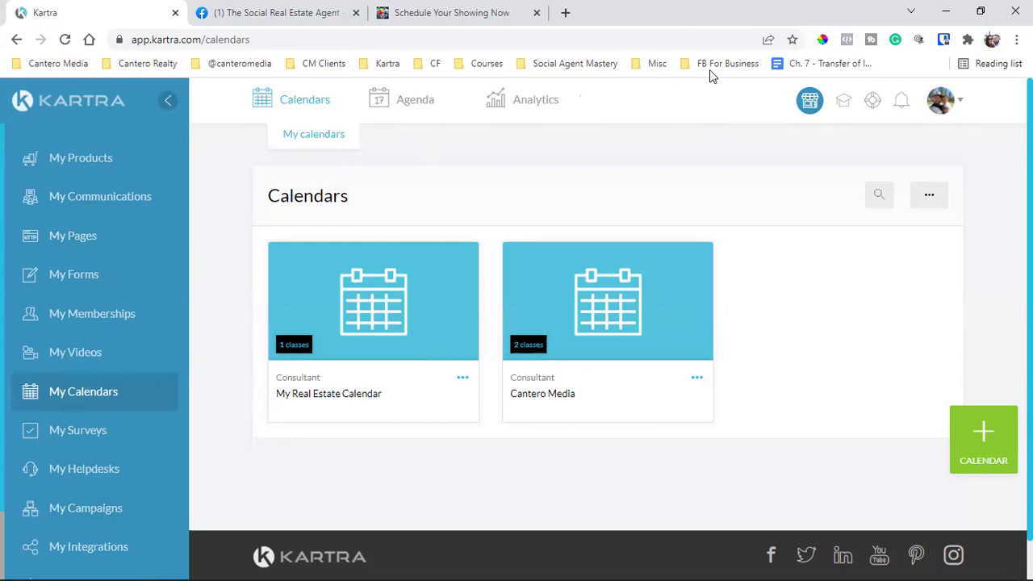
{"action": "scroll", "coordinate": [87, 434], "scroll_direction": "down", "scroll_amount": 1}
{"action": "left_click", "coordinate": [84, 429]}
{"action": "left_click", "coordinate": [442, 141]}
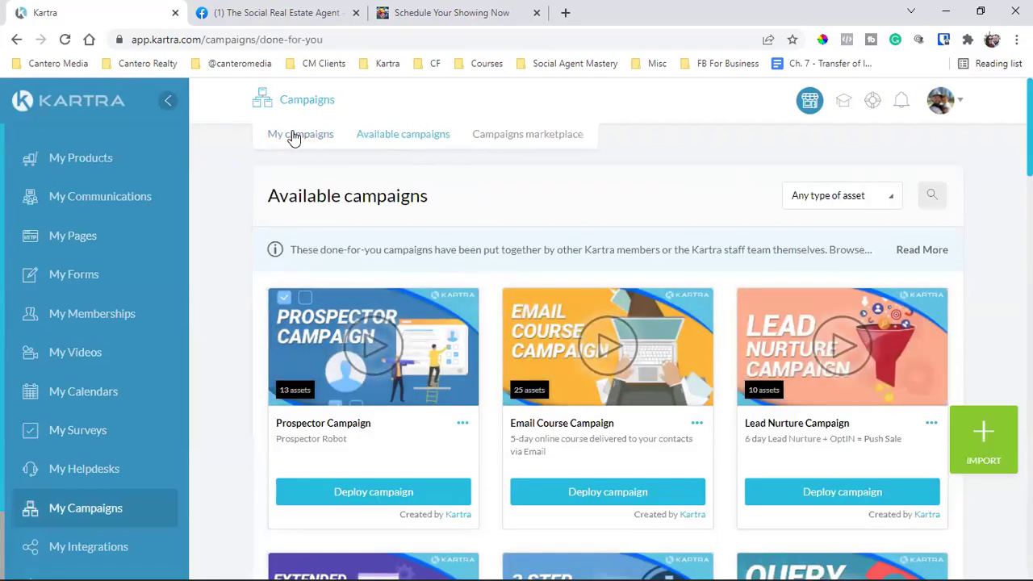
{"action": "left_click", "coordinate": [295, 137]}
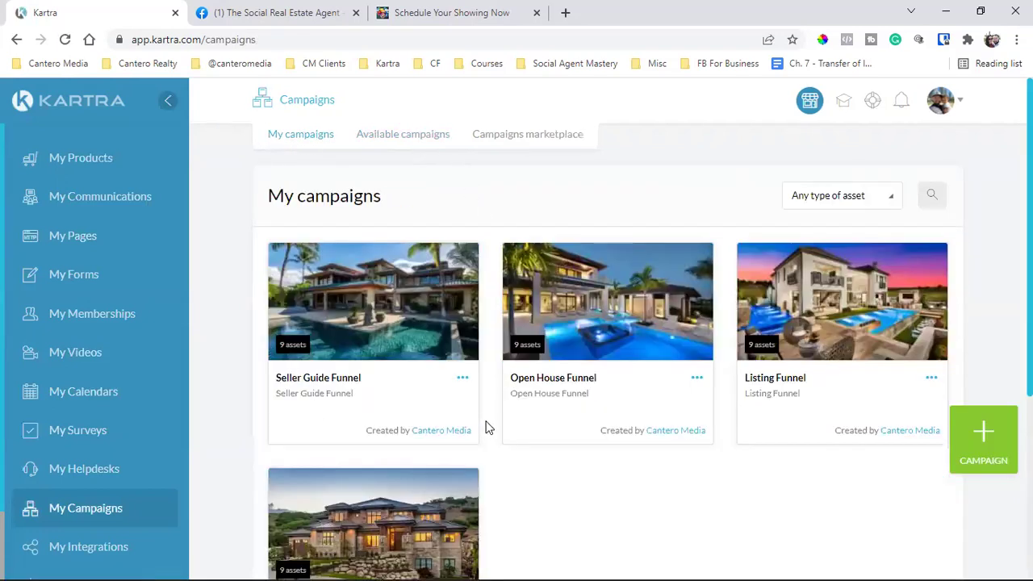
Step: Copy the Listing Funnel campaign's existing share code and close the sharing dialog
{"action": "left_click", "coordinate": [931, 379]}
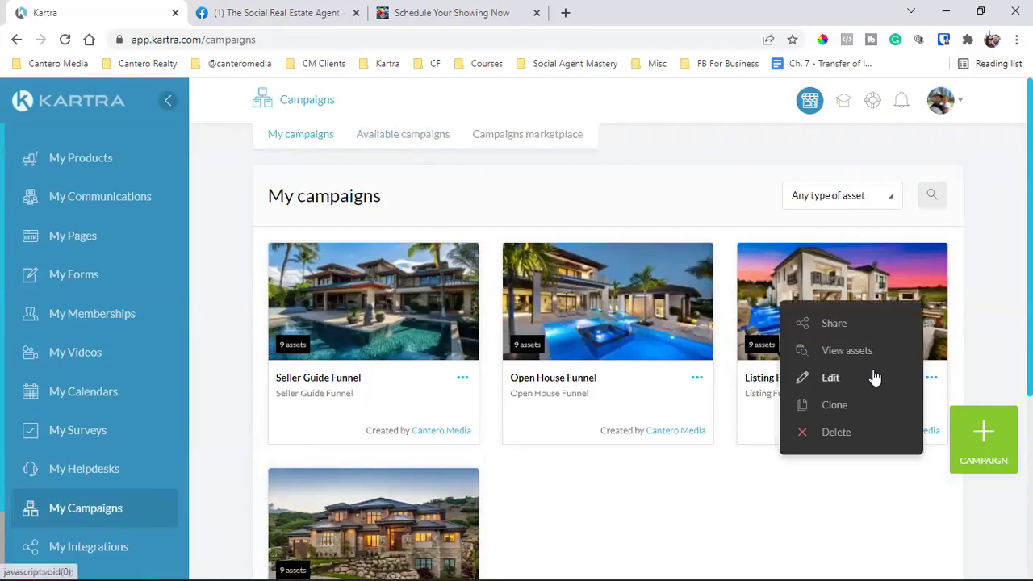
{"action": "left_click", "coordinate": [870, 324]}
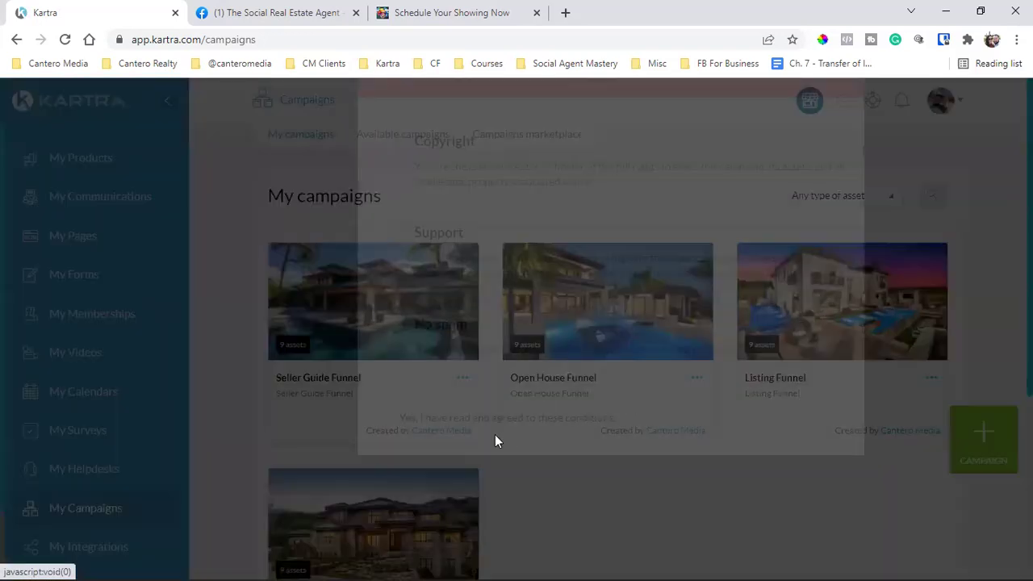
{"action": "left_click", "coordinate": [380, 519]}
{"action": "left_click", "coordinate": [817, 129]}
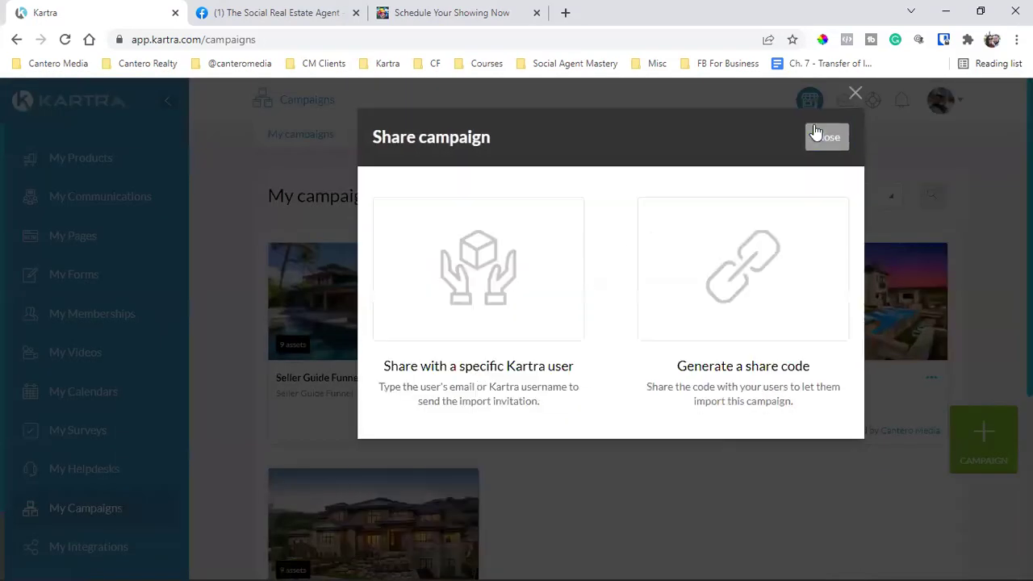
{"action": "left_click", "coordinate": [683, 277]}
{"action": "double_click", "coordinate": [402, 506]}
{"action": "right_click", "coordinate": [402, 506]}
{"action": "left_click", "coordinate": [435, 386]}
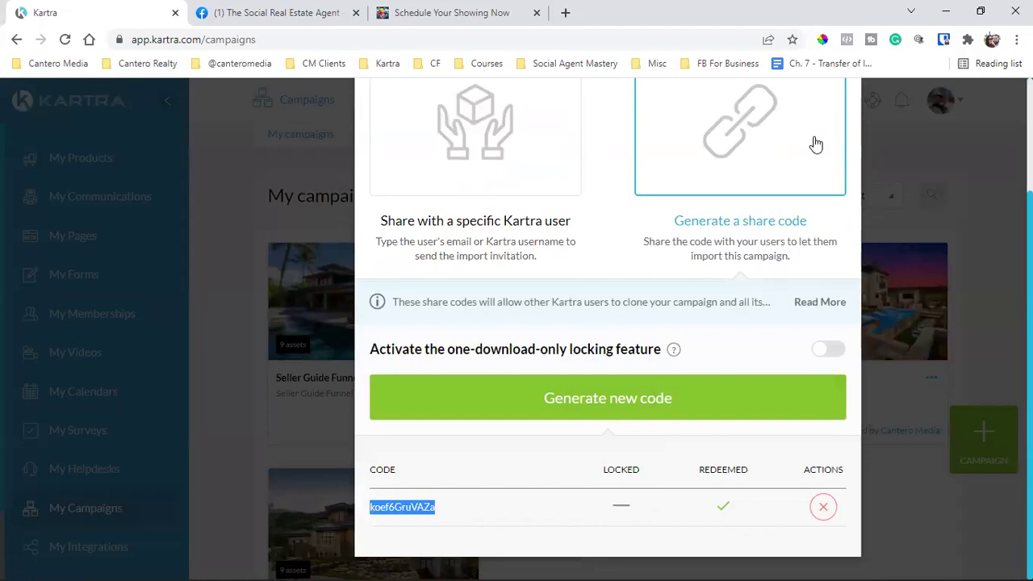
{"action": "key", "text": "Escape"}
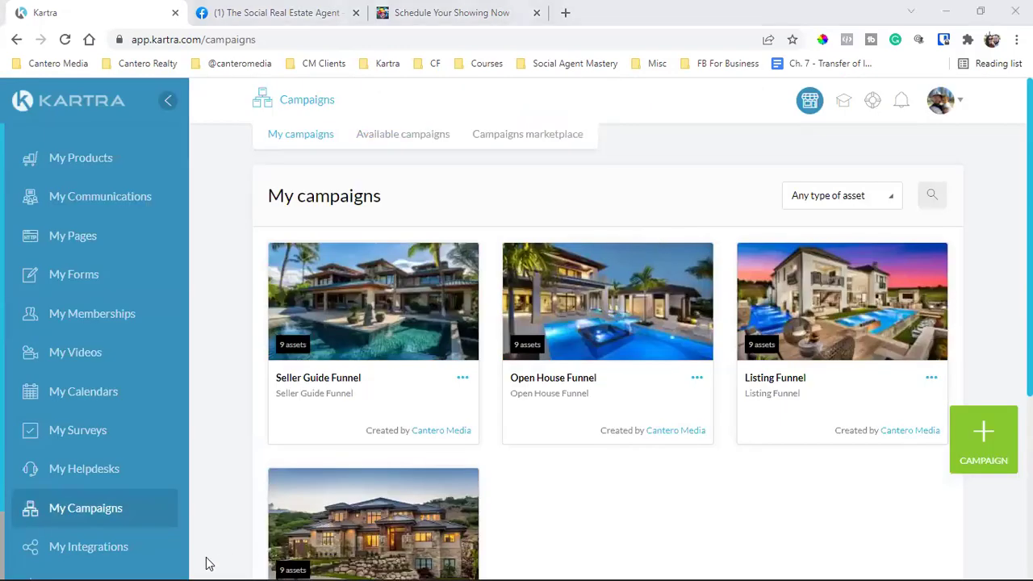
Step: View the available actions for the Buyers List Funnel campaign and dismiss them
{"action": "scroll", "coordinate": [622, 486], "scroll_direction": "down", "scroll_amount": 2}
{"action": "left_click", "coordinate": [463, 457]}
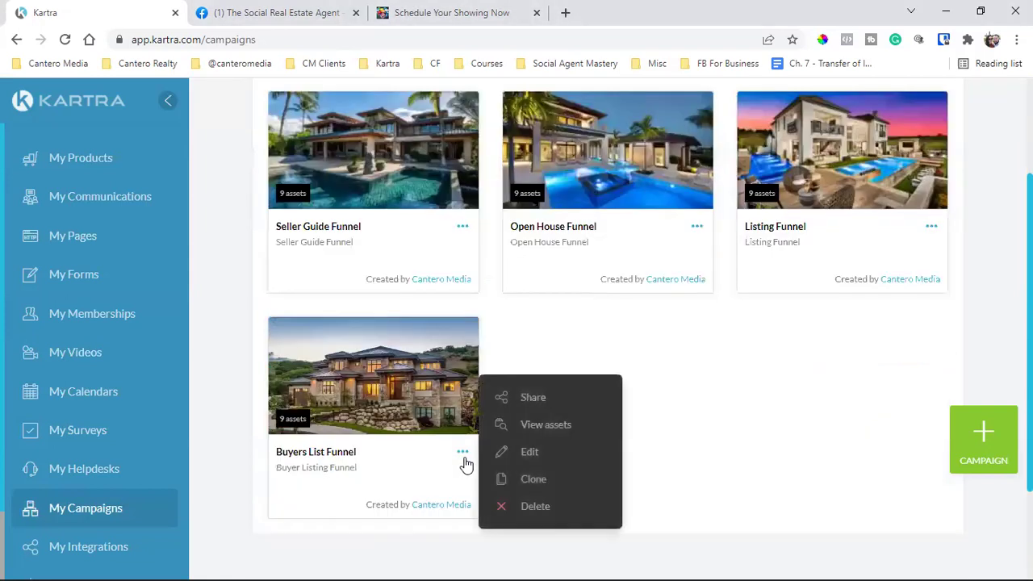
{"action": "left_click", "coordinate": [688, 458]}
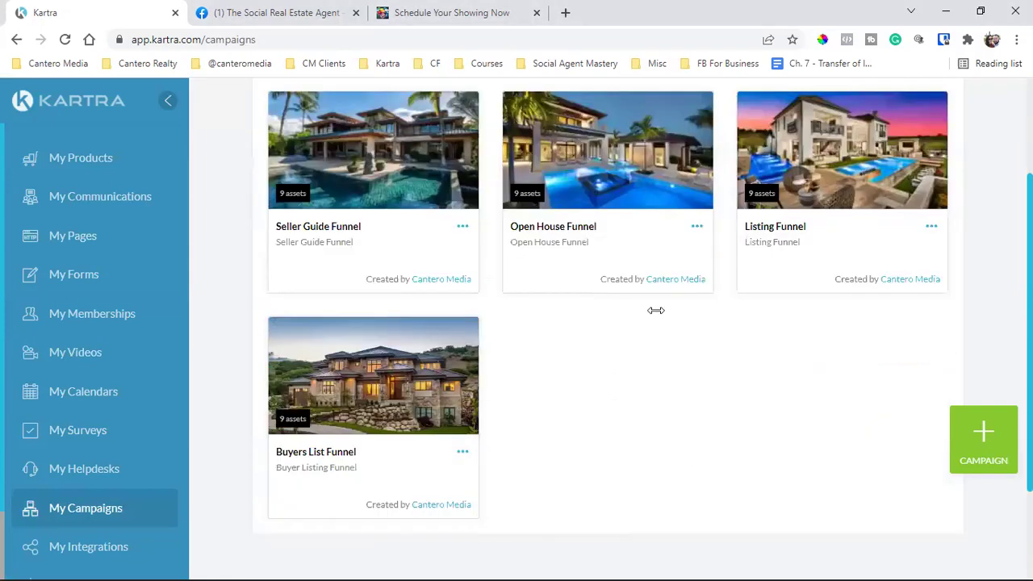
Step: Start sharing the Buyers List Funnel campaign and agree to the sharing terms and conditions
{"action": "left_click", "coordinate": [463, 451]}
{"action": "left_click", "coordinate": [550, 395]}
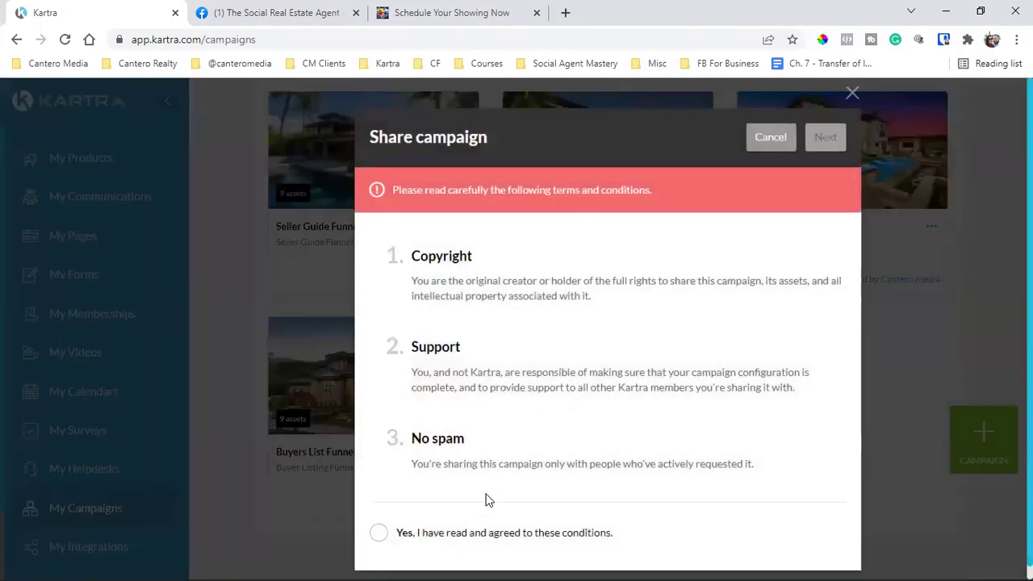
{"action": "left_click", "coordinate": [452, 535]}
{"action": "left_click", "coordinate": [825, 139]}
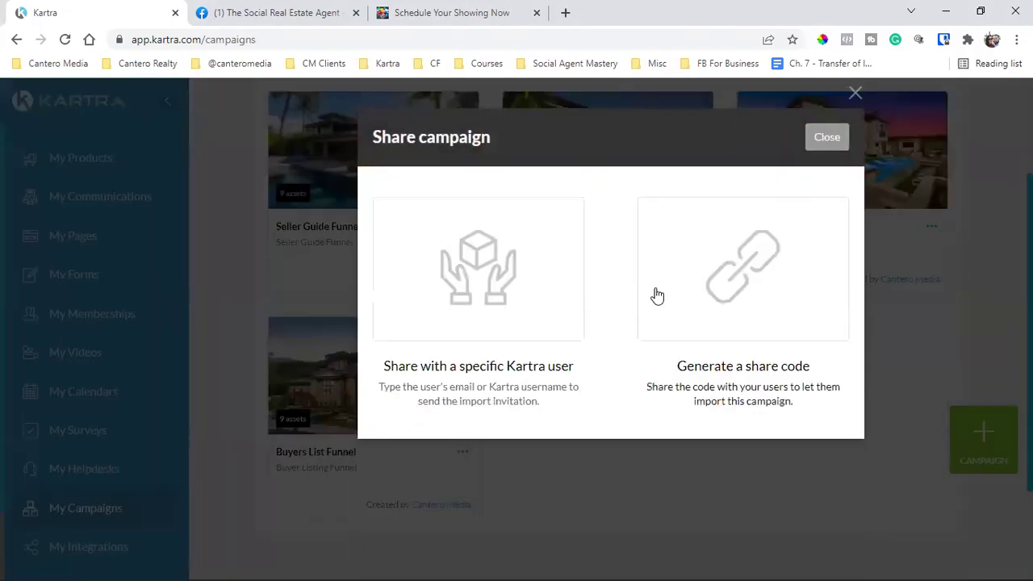
Step: Copy the Buyers List Funnel campaign's existing share code and switch to the Facebook page
{"action": "left_click", "coordinate": [710, 272]}
{"action": "scroll", "coordinate": [492, 443], "scroll_direction": "down", "scroll_amount": 1}
{"action": "double_click", "coordinate": [433, 505]}
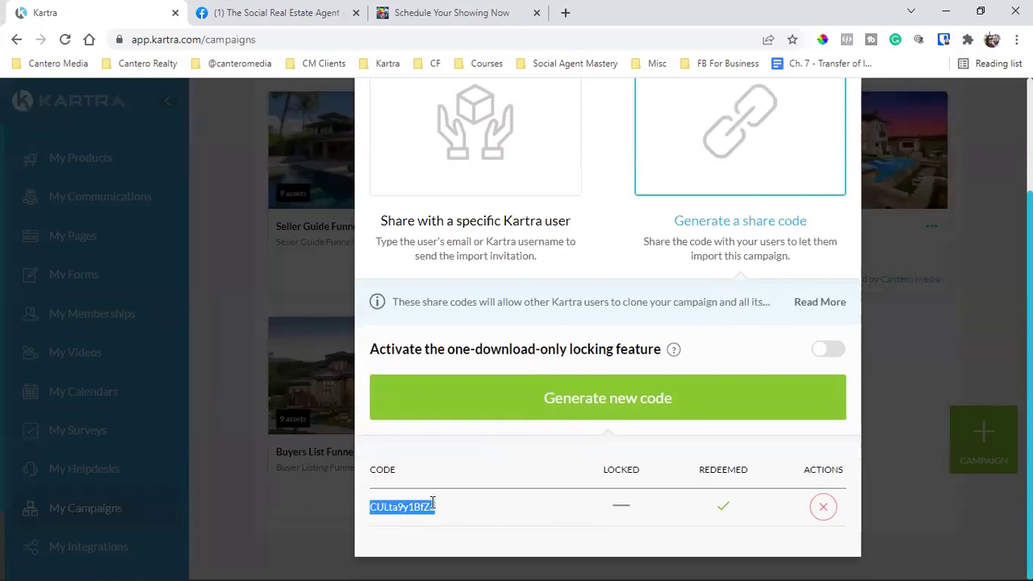
{"action": "right_click", "coordinate": [402, 505]}
{"action": "left_click", "coordinate": [459, 394]}
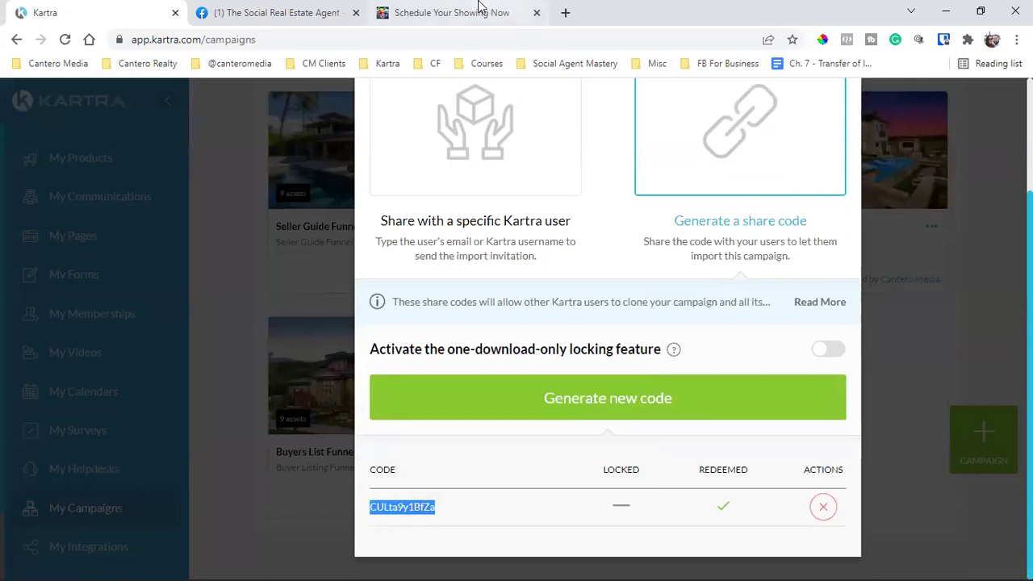
{"action": "left_click", "coordinate": [464, 12]}
{"action": "left_click", "coordinate": [311, 12]}
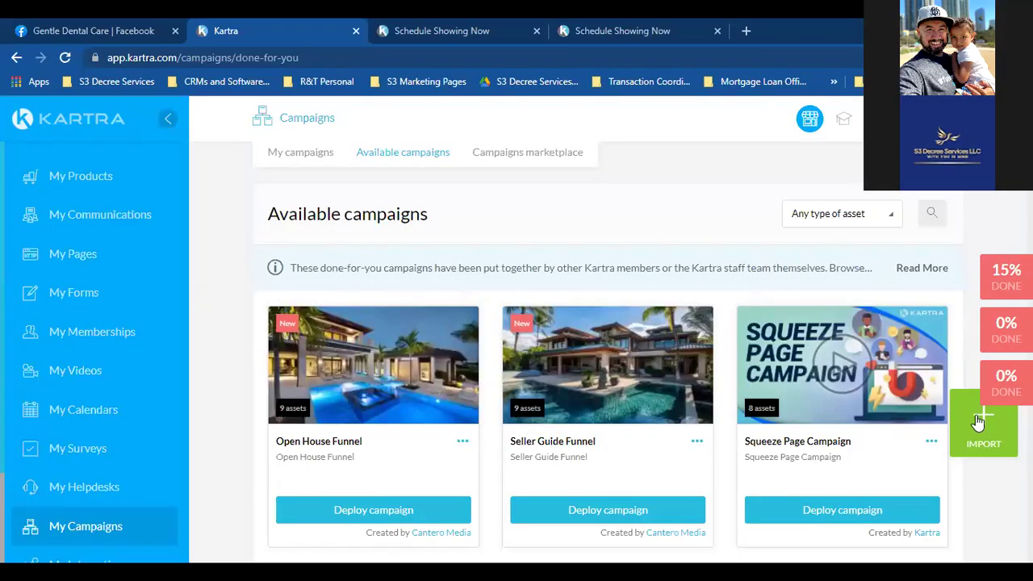
Step: Start a campaign import from the available campaigns and submit the copied campaign share code
{"action": "left_click", "coordinate": [981, 421]}
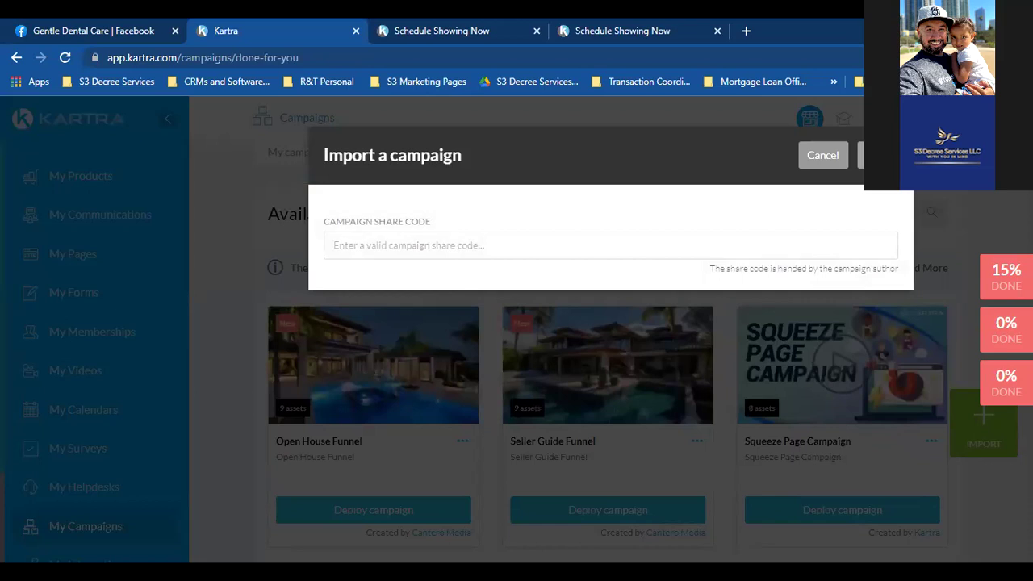
{"action": "left_click", "coordinate": [555, 256]}
{"action": "key", "text": "ctrl+v"}
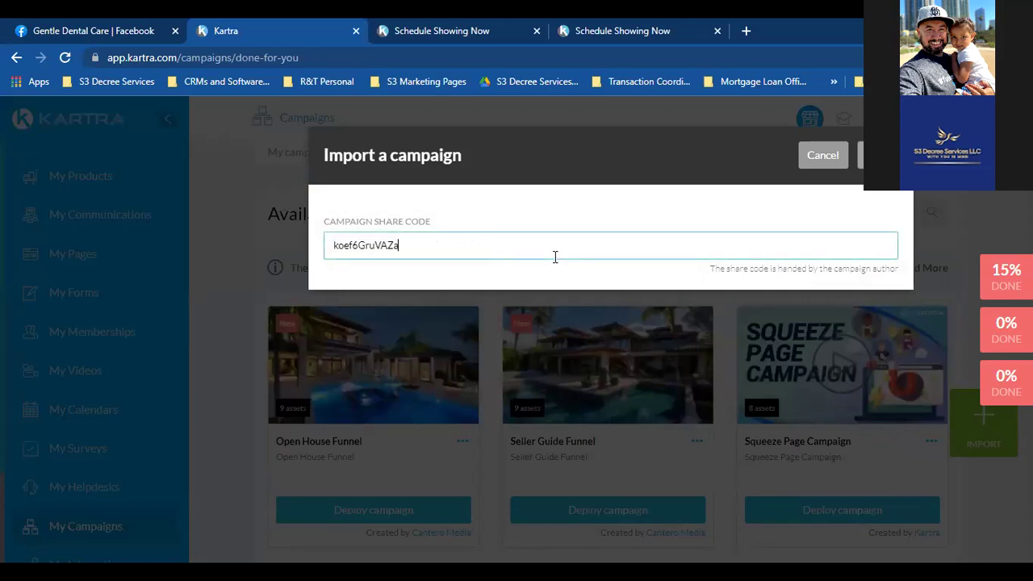
{"action": "left_click", "coordinate": [860, 155]}
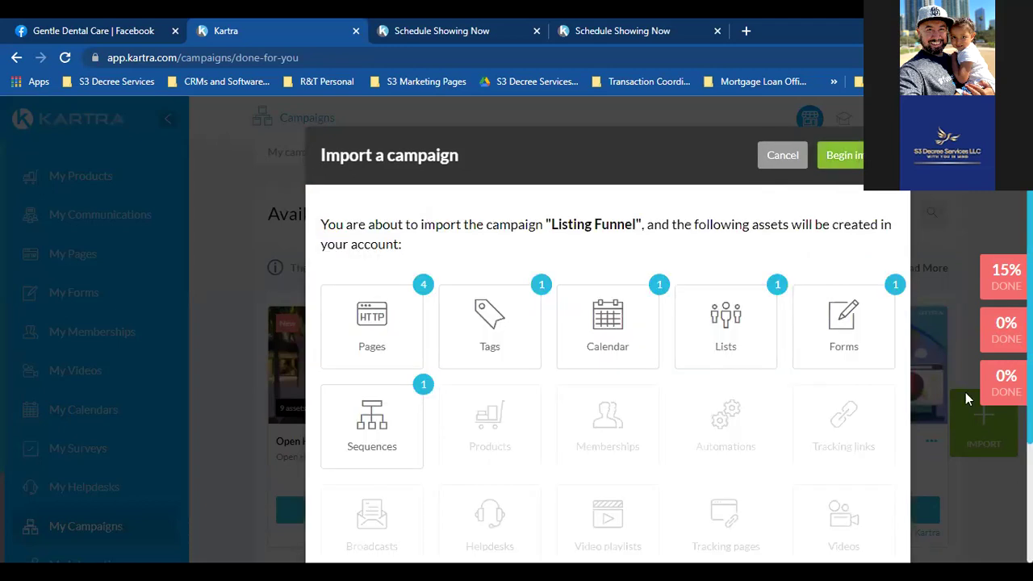
Step: Review the assets included in the Listing Funnel, import the campaign, and close the import dialog
{"action": "scroll", "coordinate": [606, 363], "scroll_direction": "down", "scroll_amount": 3}
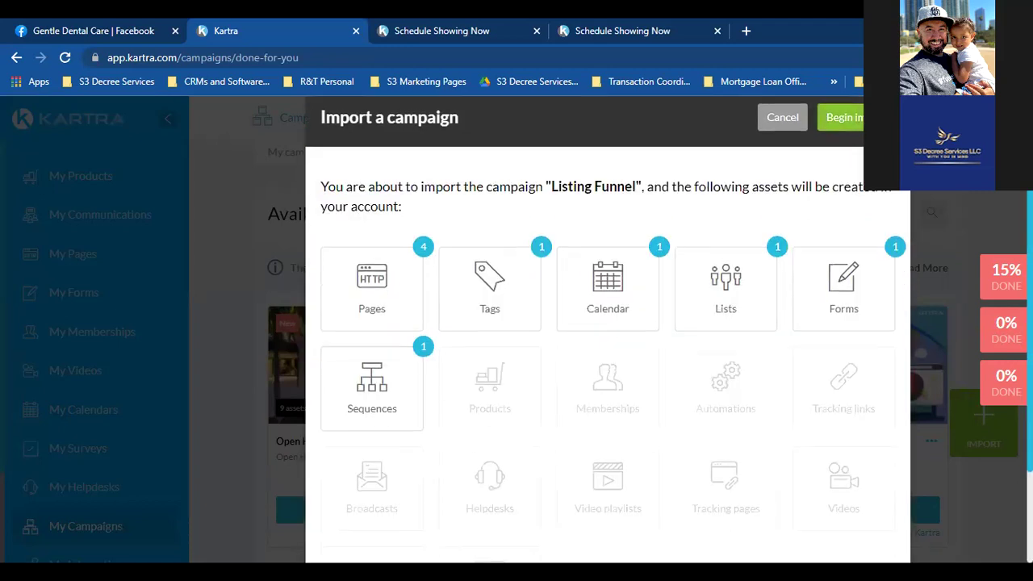
{"action": "scroll", "coordinate": [605, 363], "scroll_direction": "up", "scroll_amount": 3}
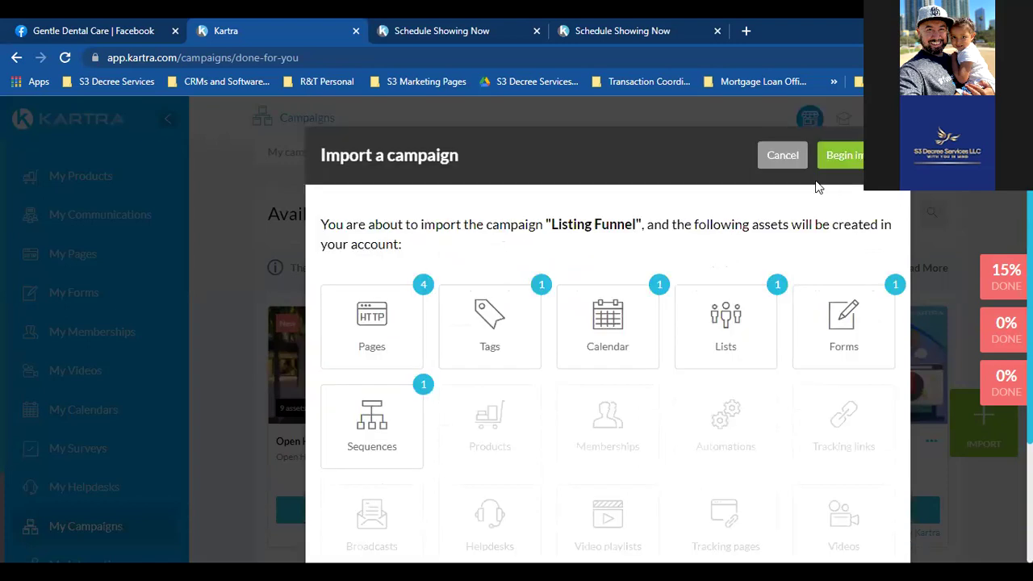
{"action": "left_click", "coordinate": [843, 166]}
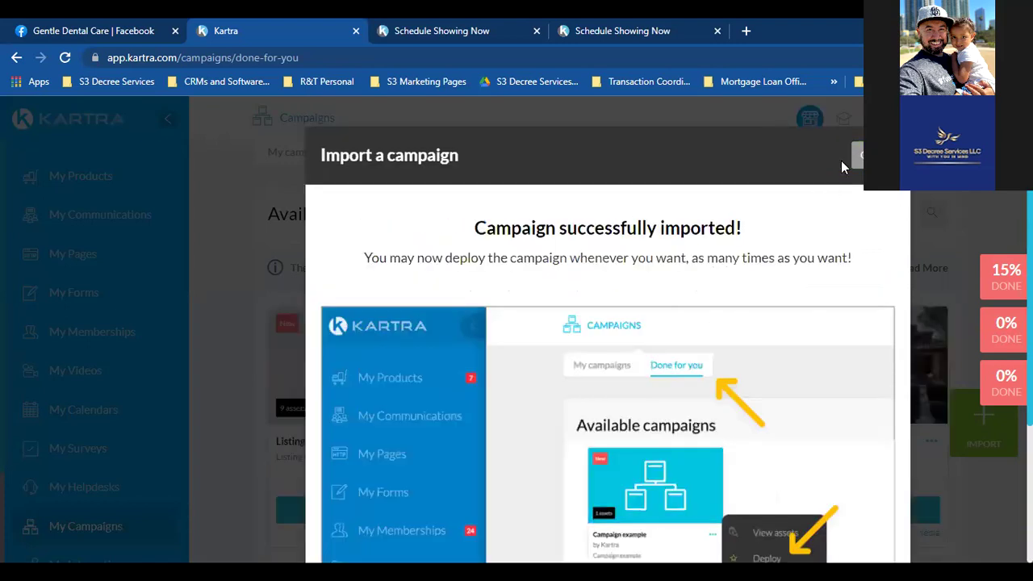
{"action": "left_click", "coordinate": [854, 157]}
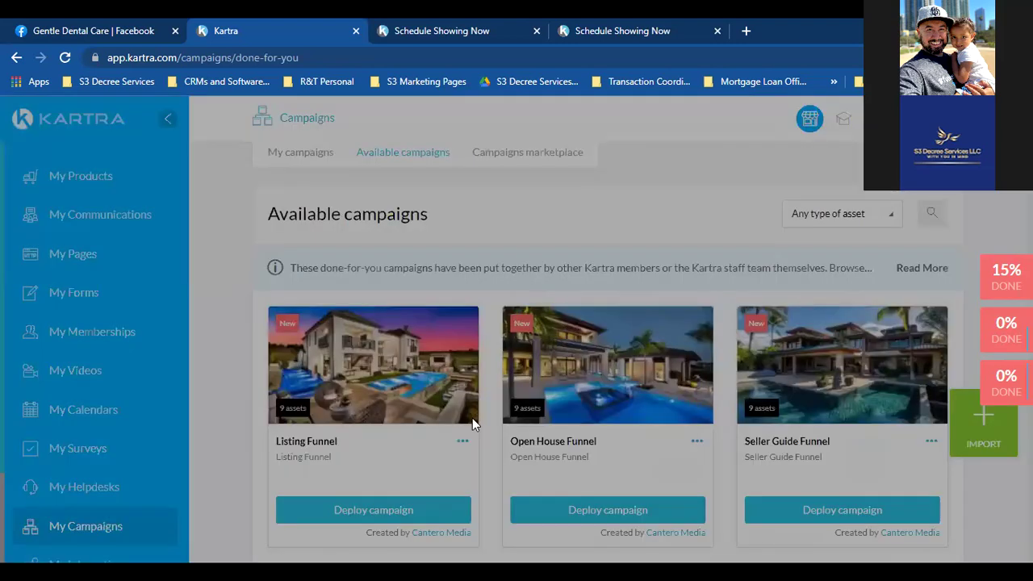
Step: Deploy the imported Listing Funnel campaign with the prefix TTTT, keeping the campaign name Listing Funnel
{"action": "left_click", "coordinate": [386, 511]}
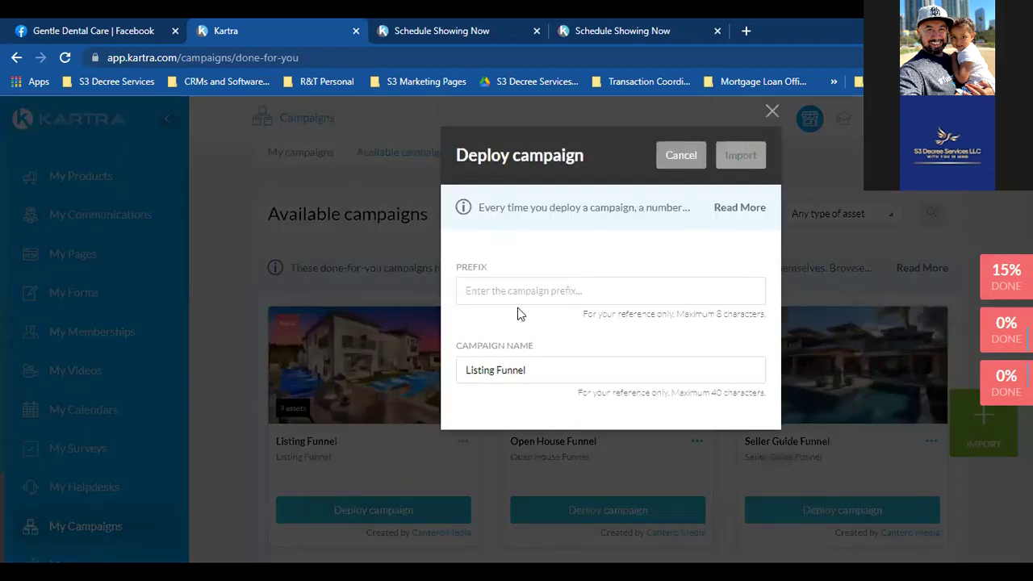
{"action": "left_click", "coordinate": [514, 298]}
{"action": "type", "text": "TTTT"}
{"action": "left_click", "coordinate": [737, 153]}
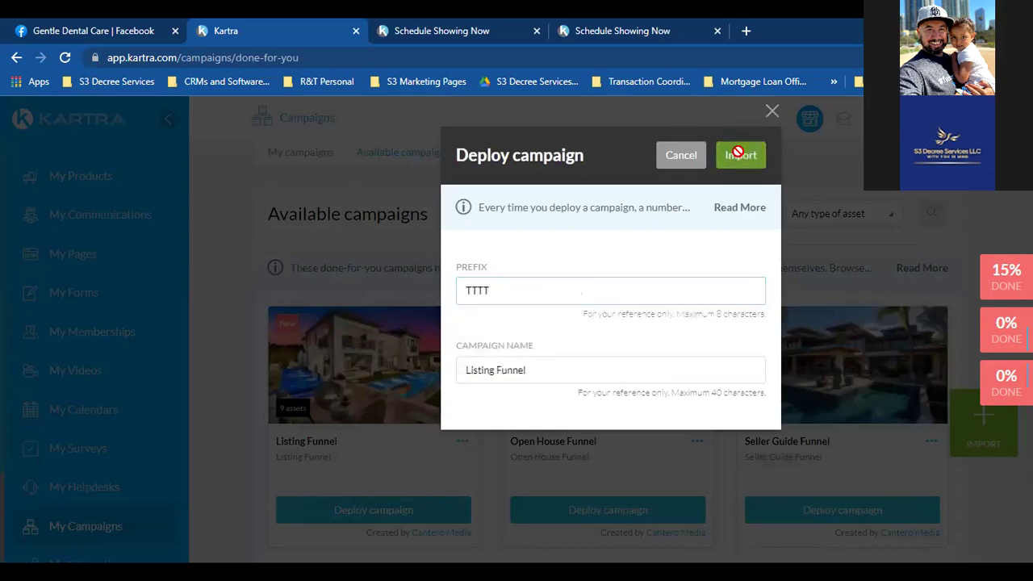